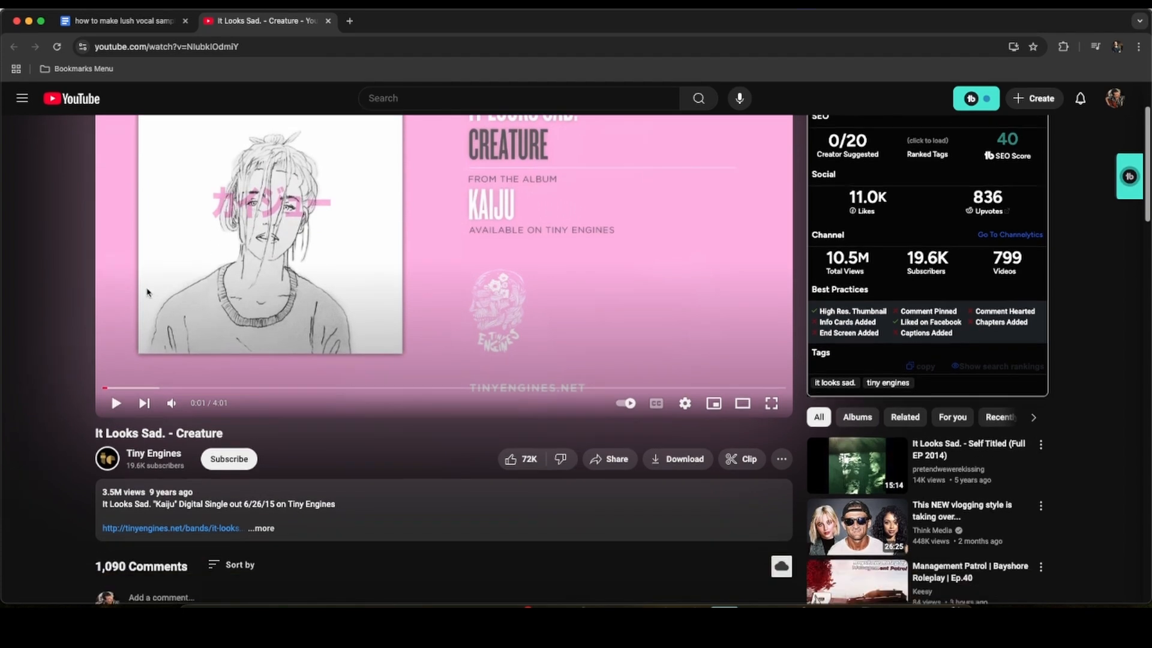
scroll(147, 294, up, 3)
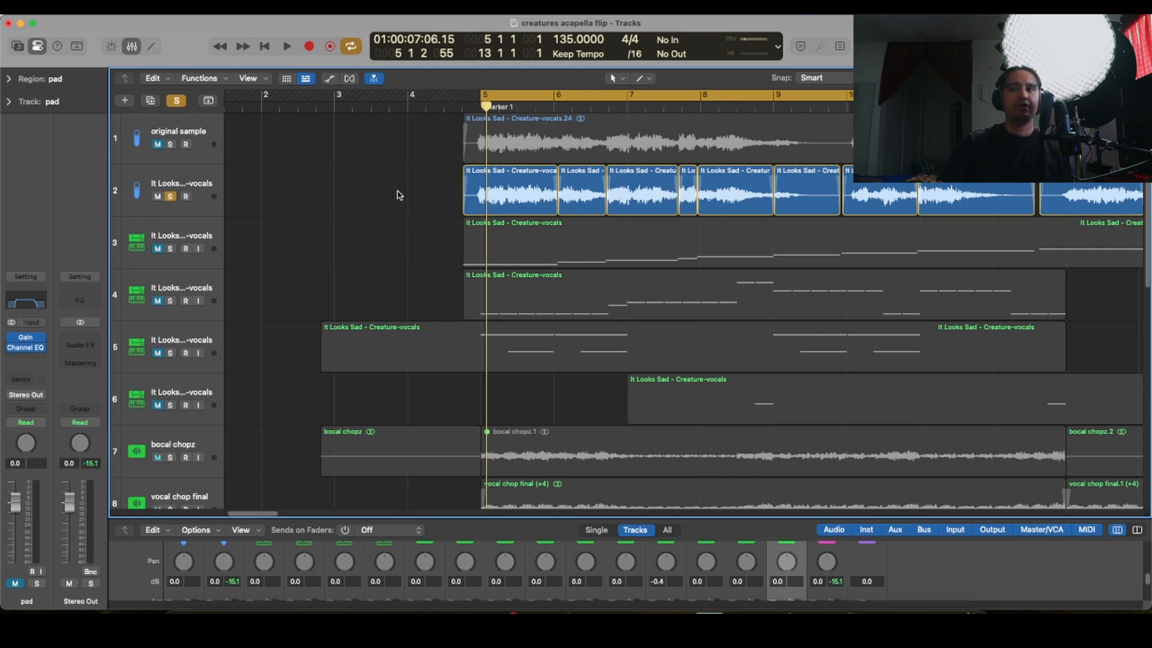
Step: Select all the chopped vocal regions on track 2 and examine the Convert to New Sampler Track option without applying it
scroll(675, 210, down, 5)
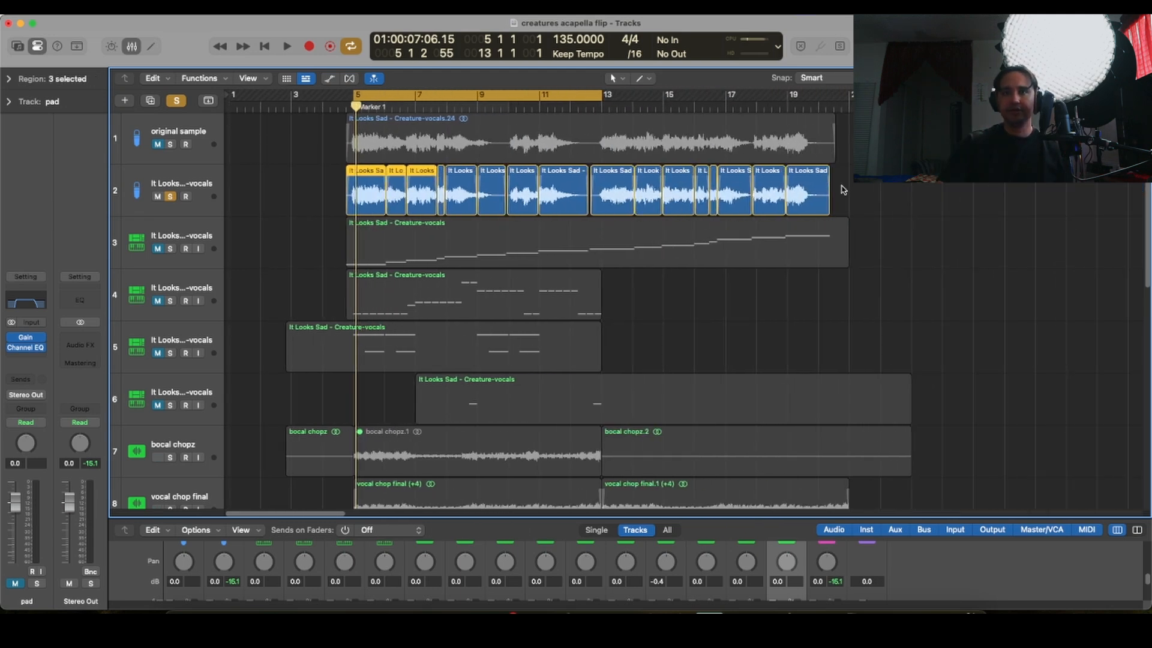
drag(648, 197, 355, 195)
right_click(368, 195)
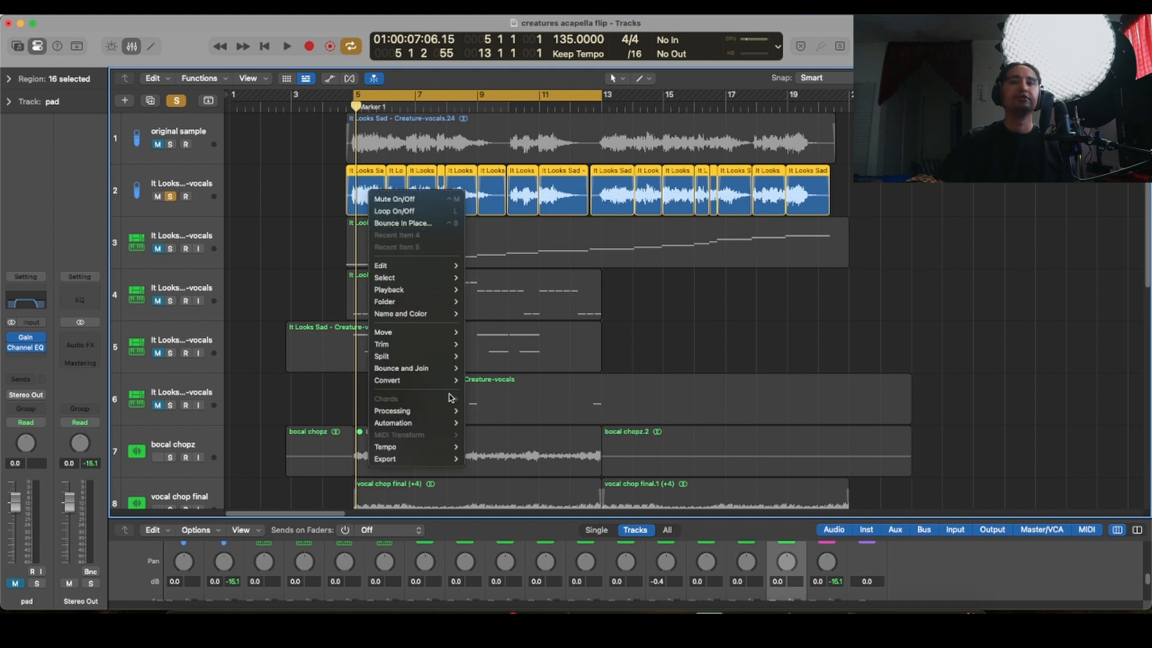
mouse_move(445, 384)
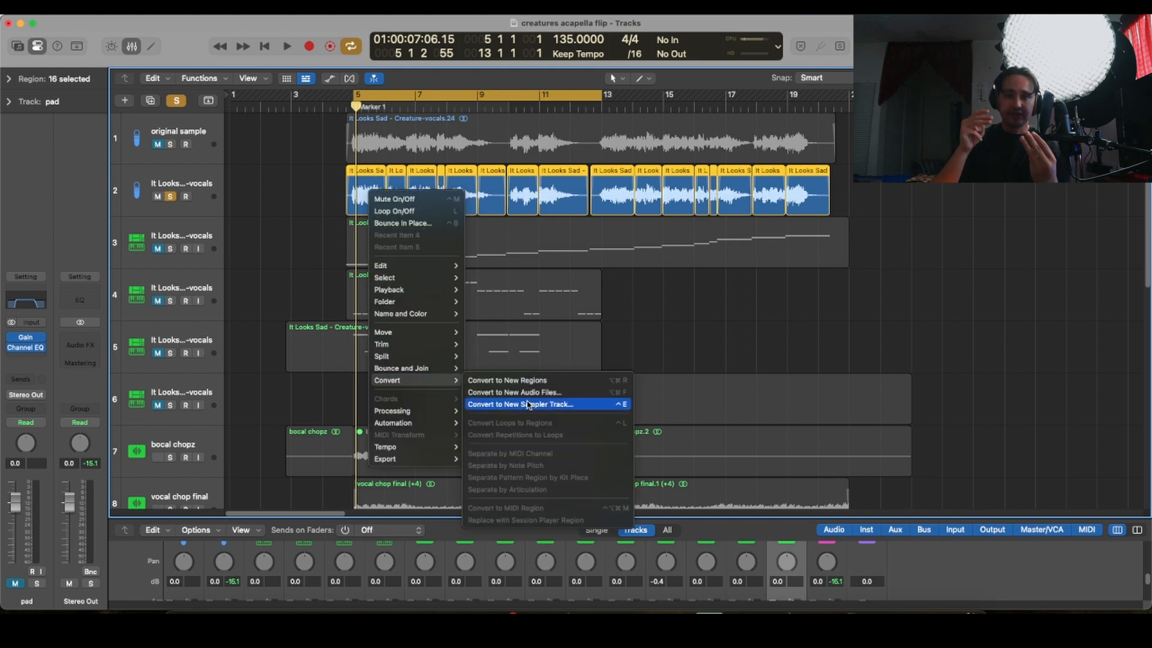
click(765, 327)
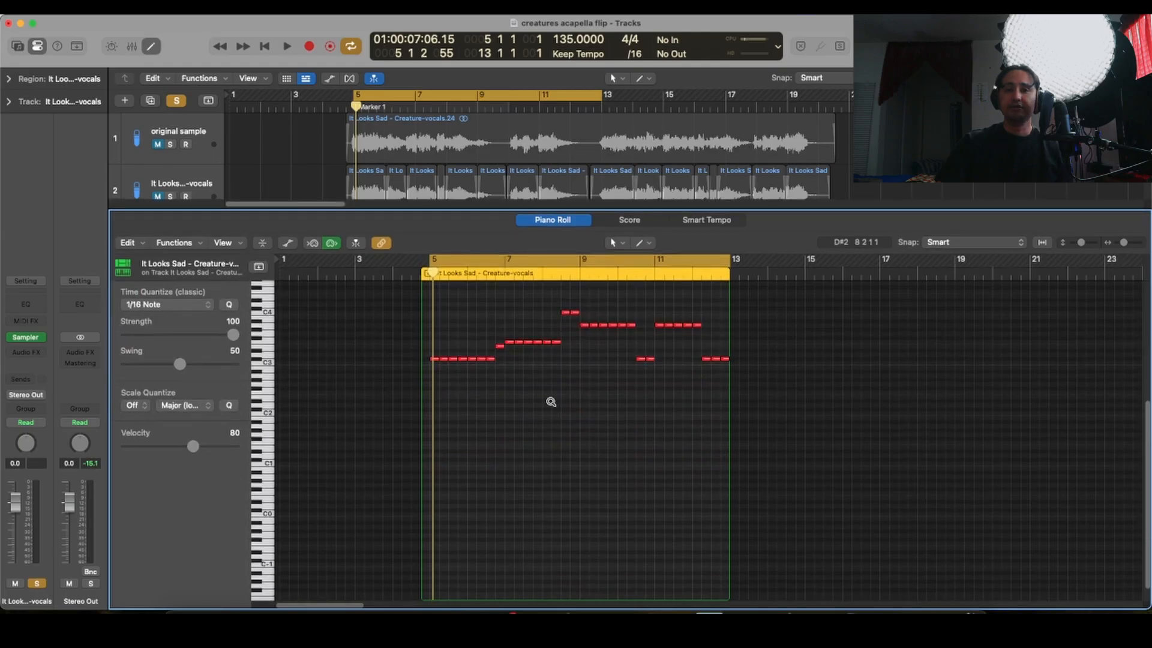
scroll(549, 401, up, 4)
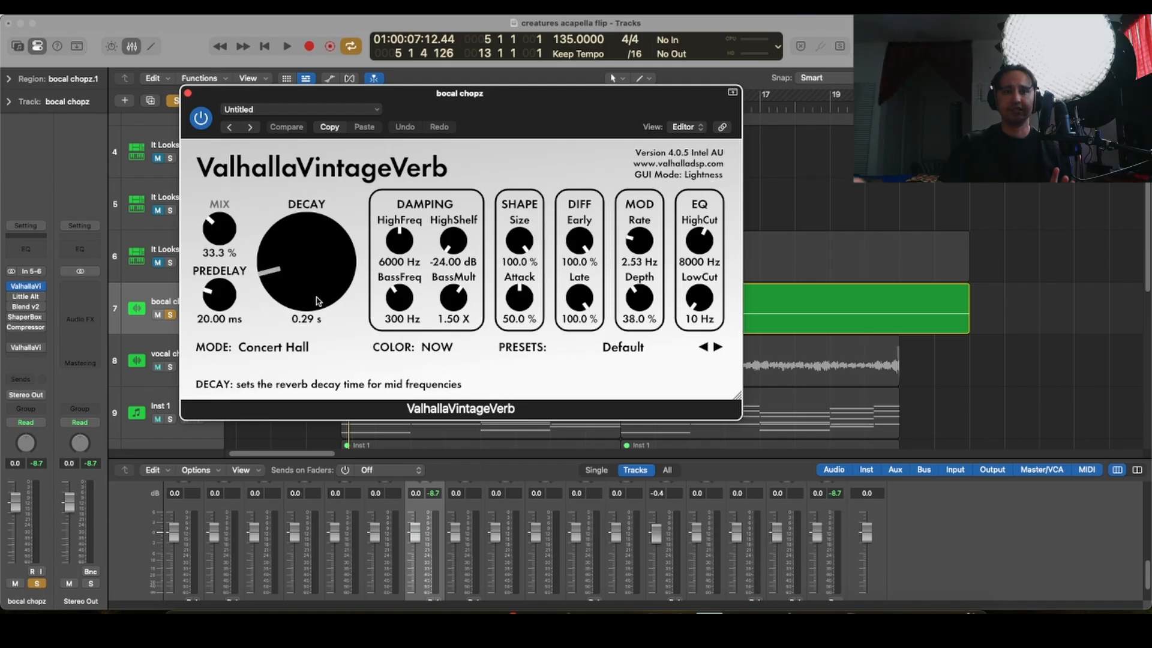
Step: Open Little AlterBoy and Blend v2 on the bocal chopz track to examine their settings
click(25, 297)
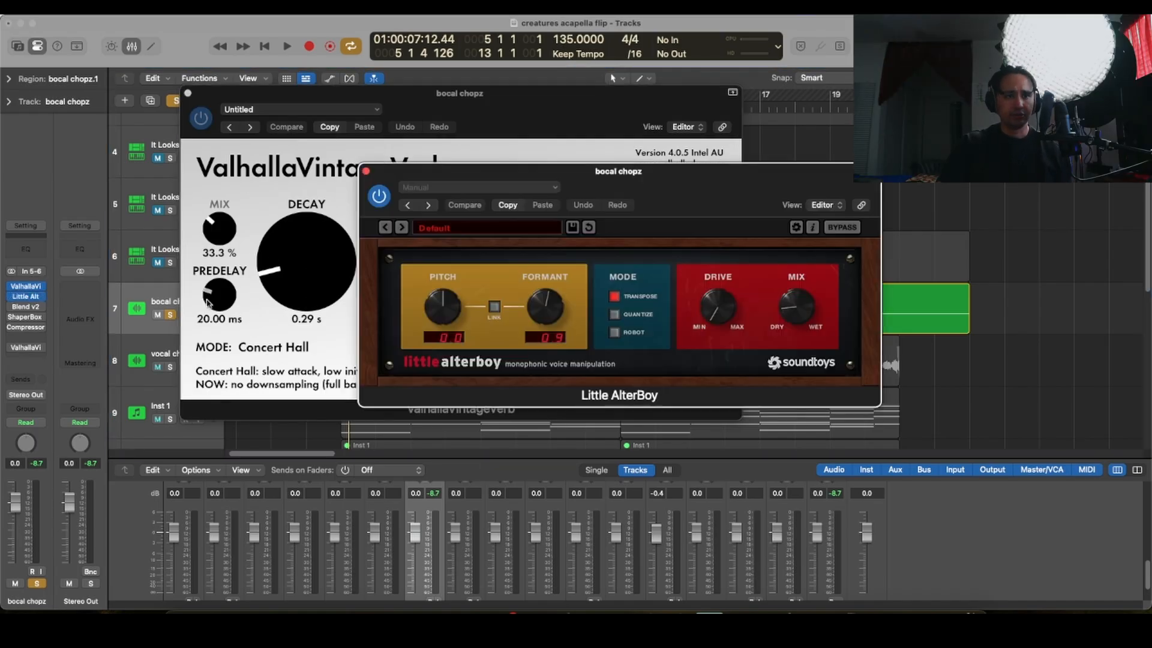
drag(699, 182, 534, 145)
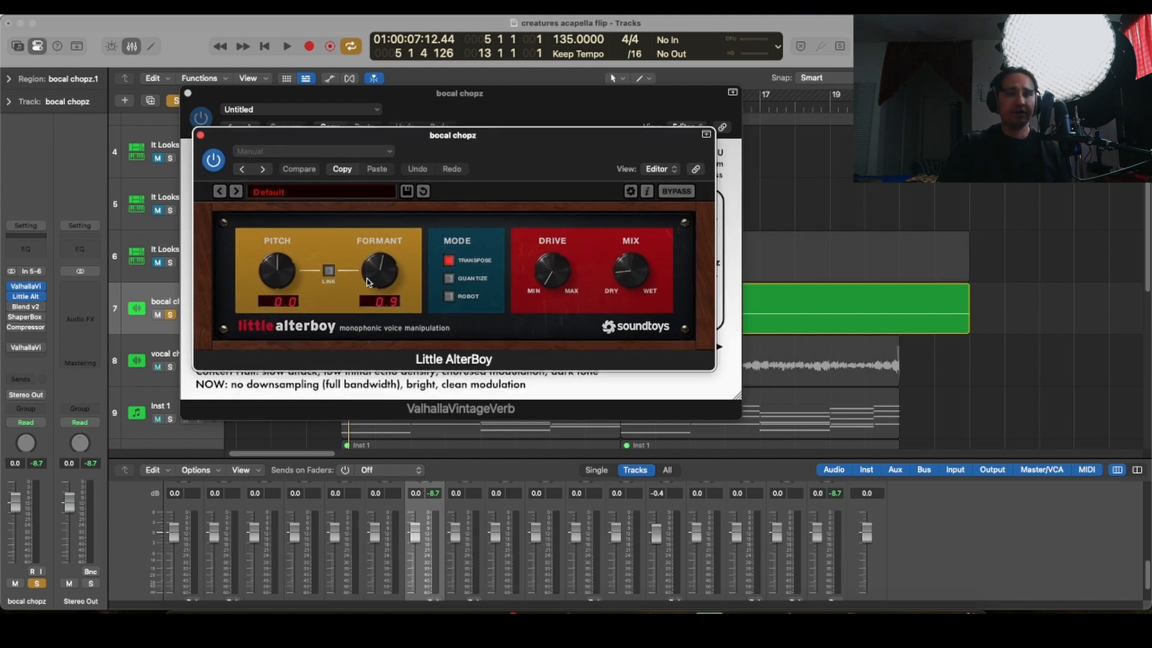
click(27, 307)
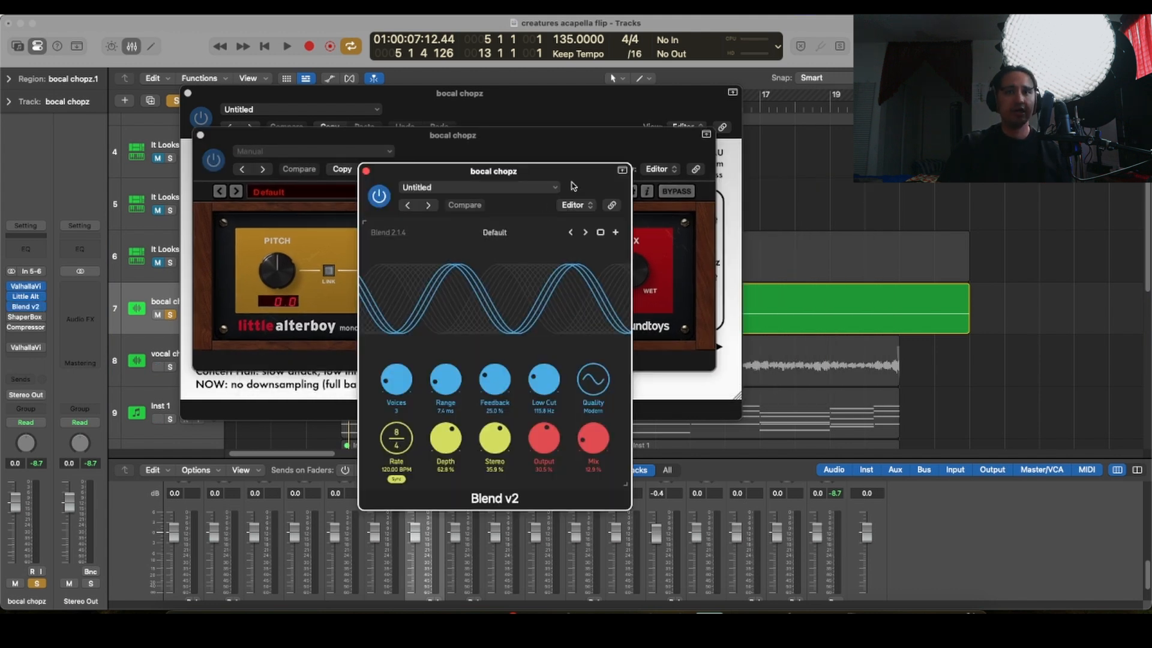
drag(573, 186, 439, 111)
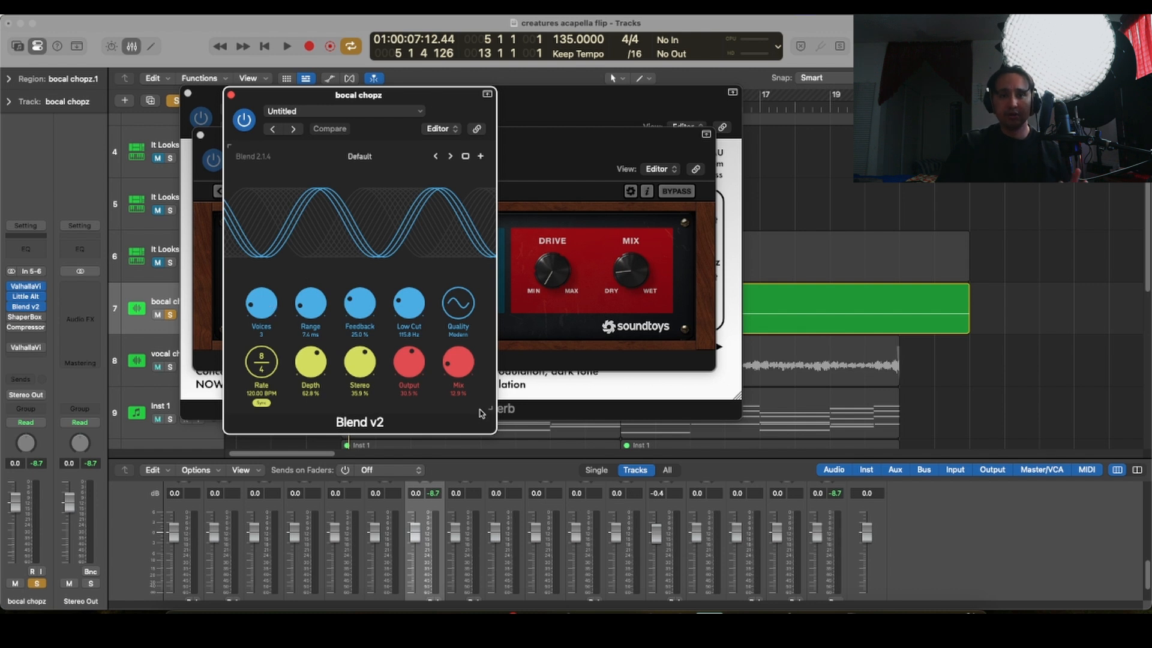
Step: Open ShaperBox 2 on the bocal chopz track and examine its Volume, Width and Pan curves
click(25, 317)
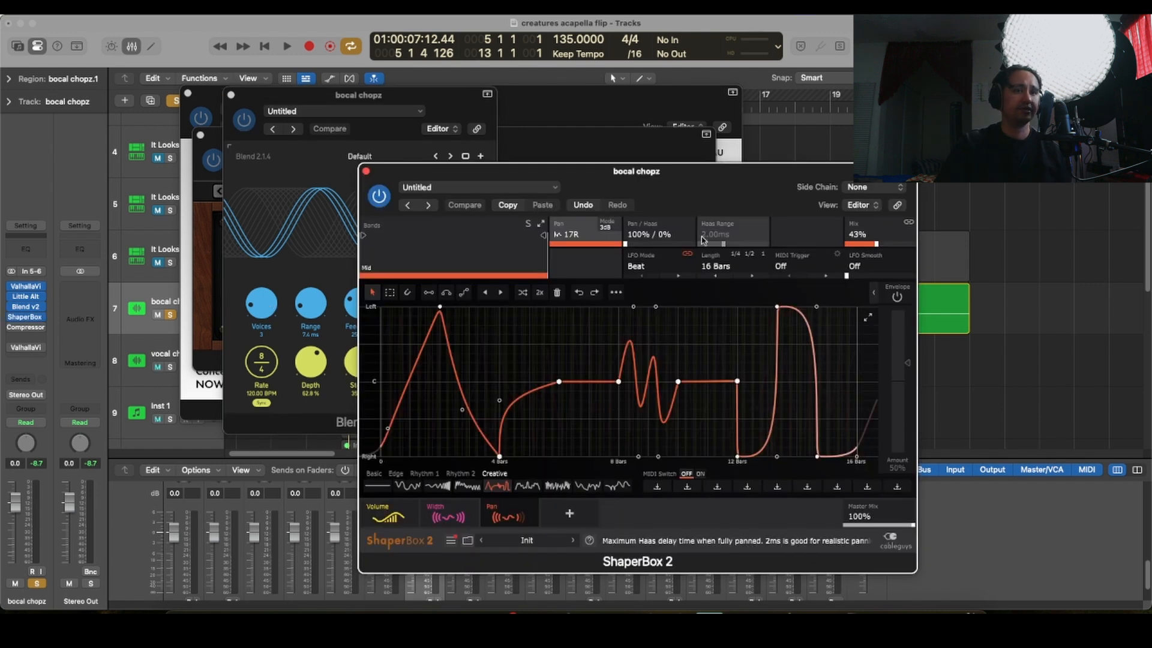
drag(703, 193, 405, 105)
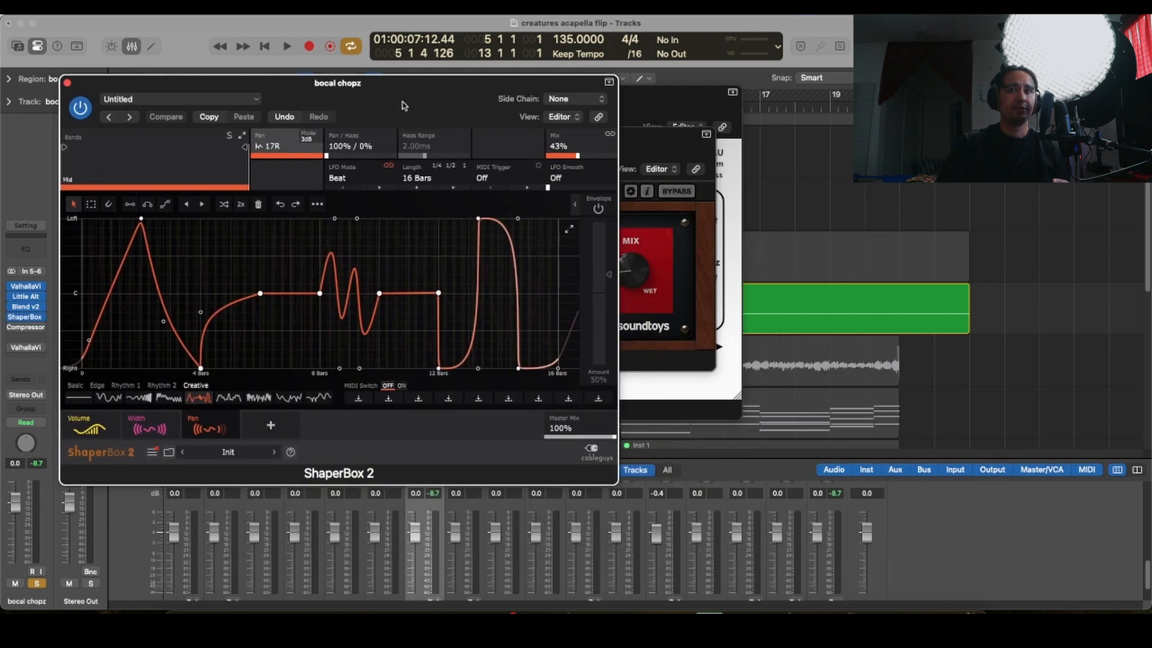
click(77, 424)
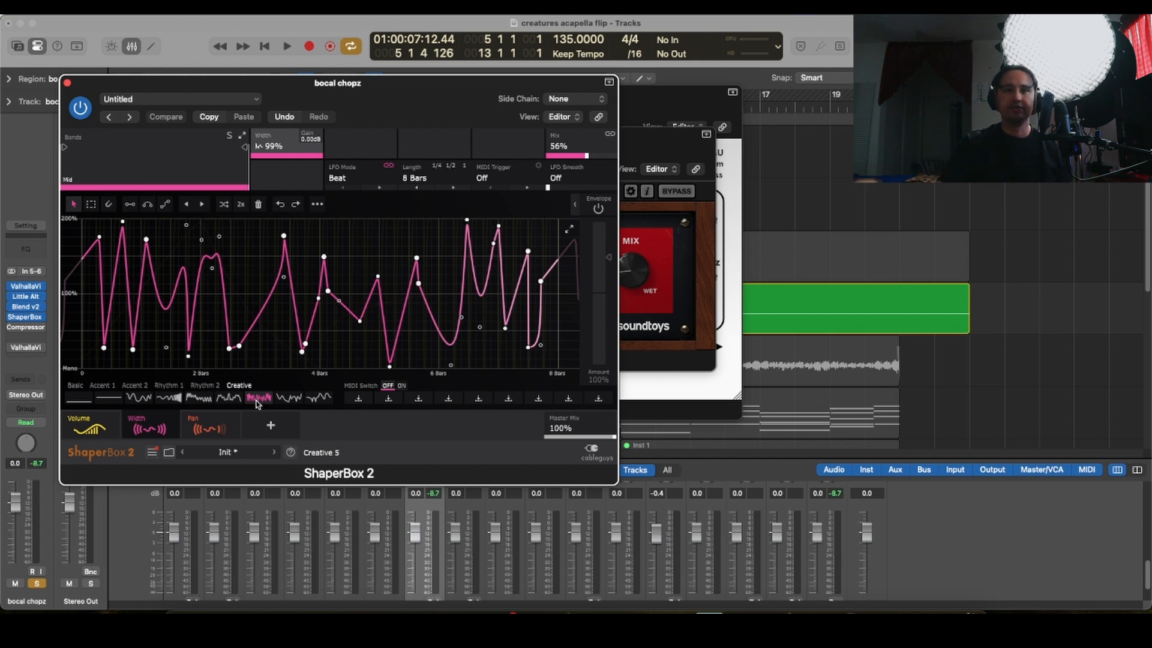
click(223, 420)
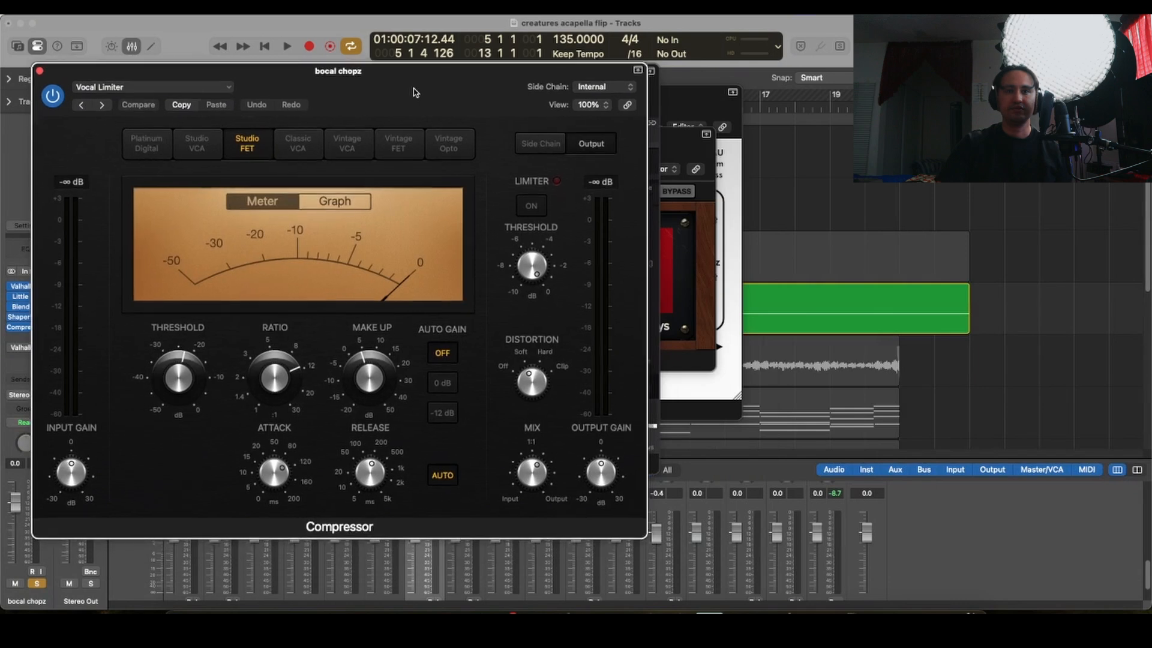
Step: Reposition the Compressor window of the bocal chopz track to examine its Vocal Limiter settings
drag(412, 91, 428, 82)
drag(544, 74, 512, 53)
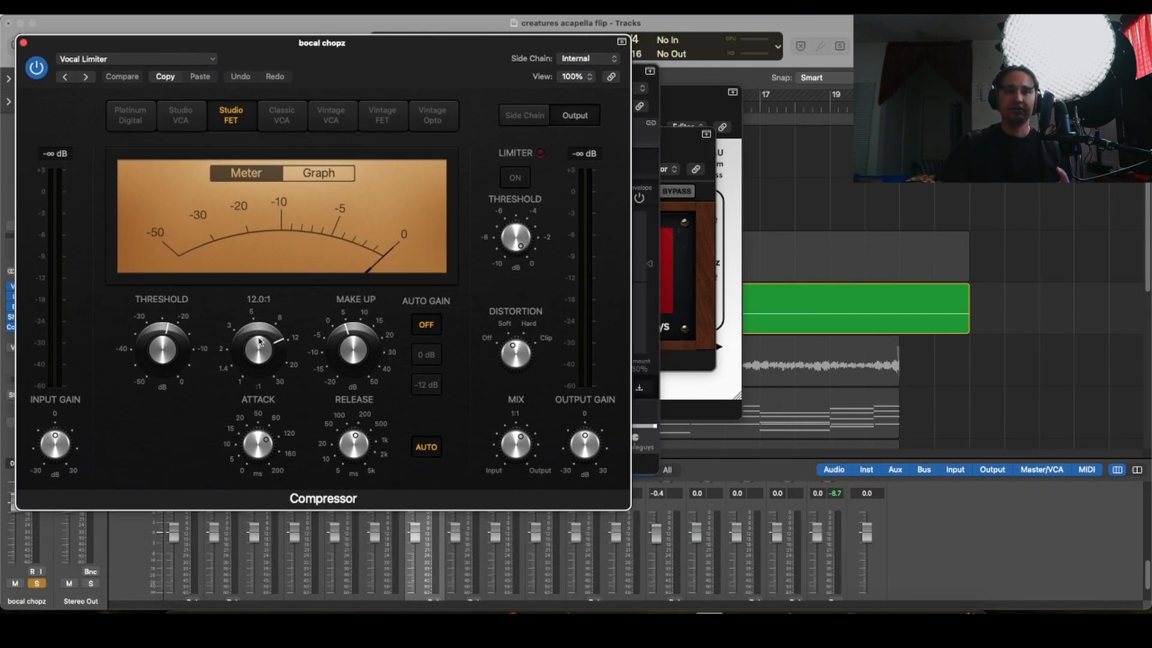
drag(434, 82, 460, 66)
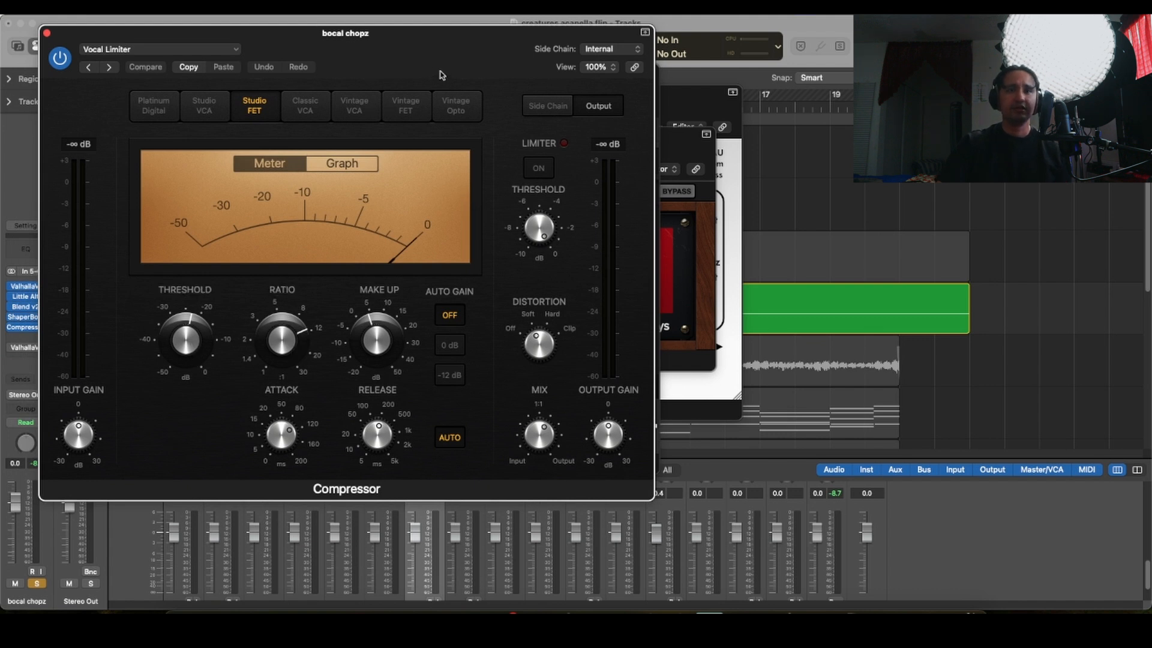
drag(435, 62, 507, 53)
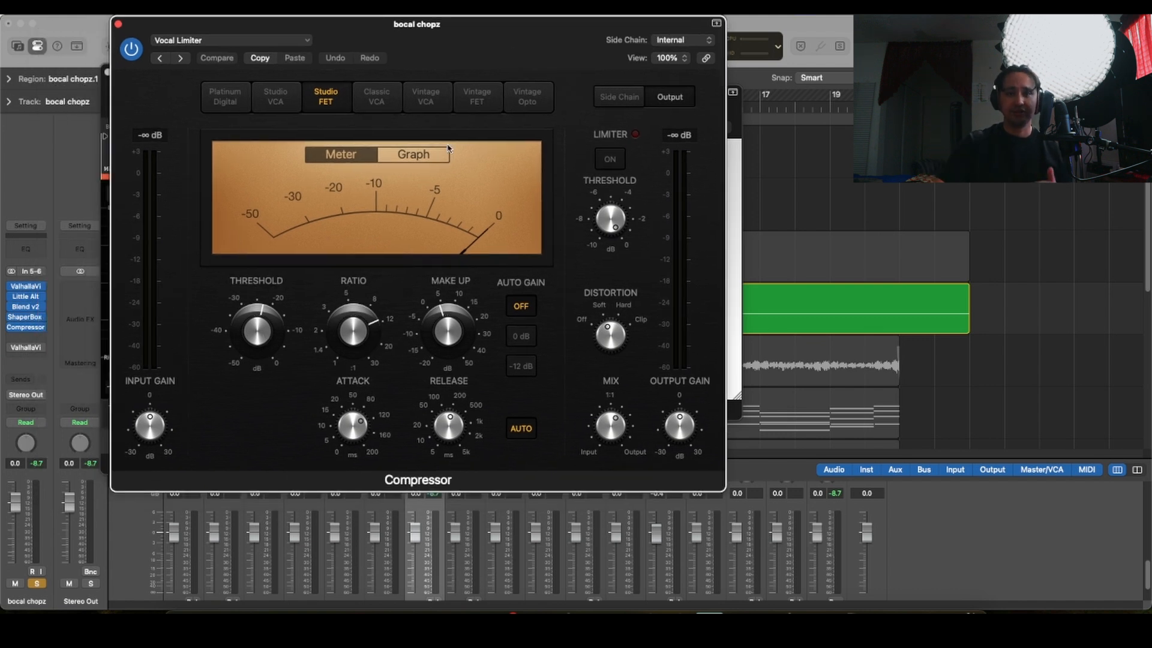
Step: Open the Channel EQ on the vocal chop final track to examine its low and high cuts, and close it
click(26, 347)
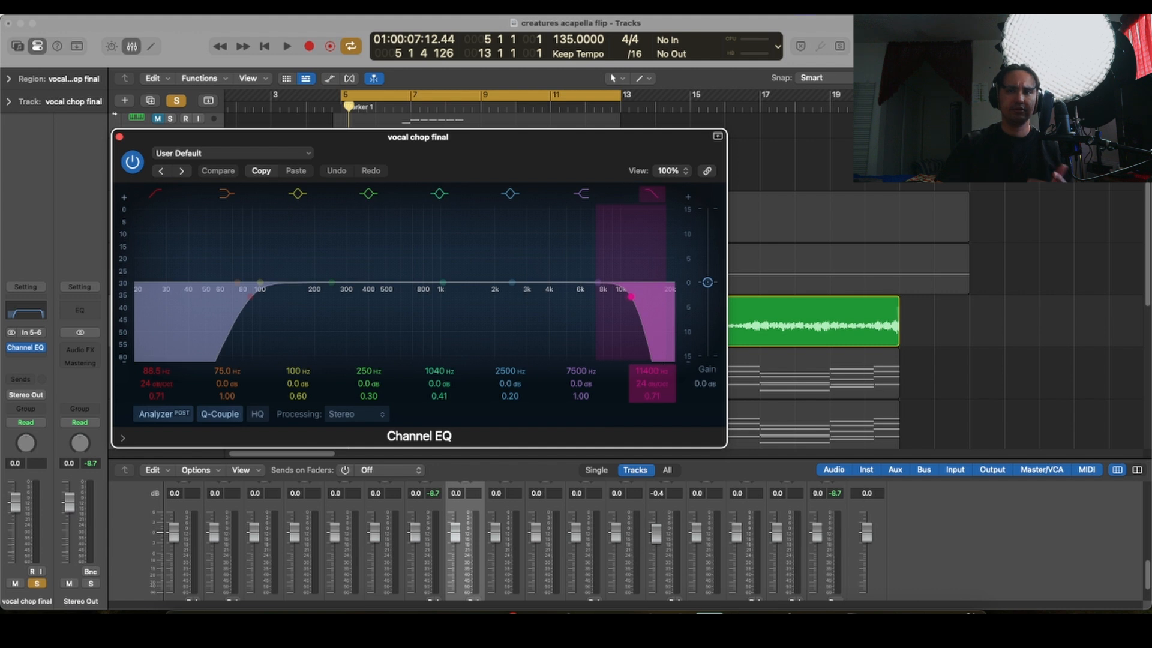
click(119, 138)
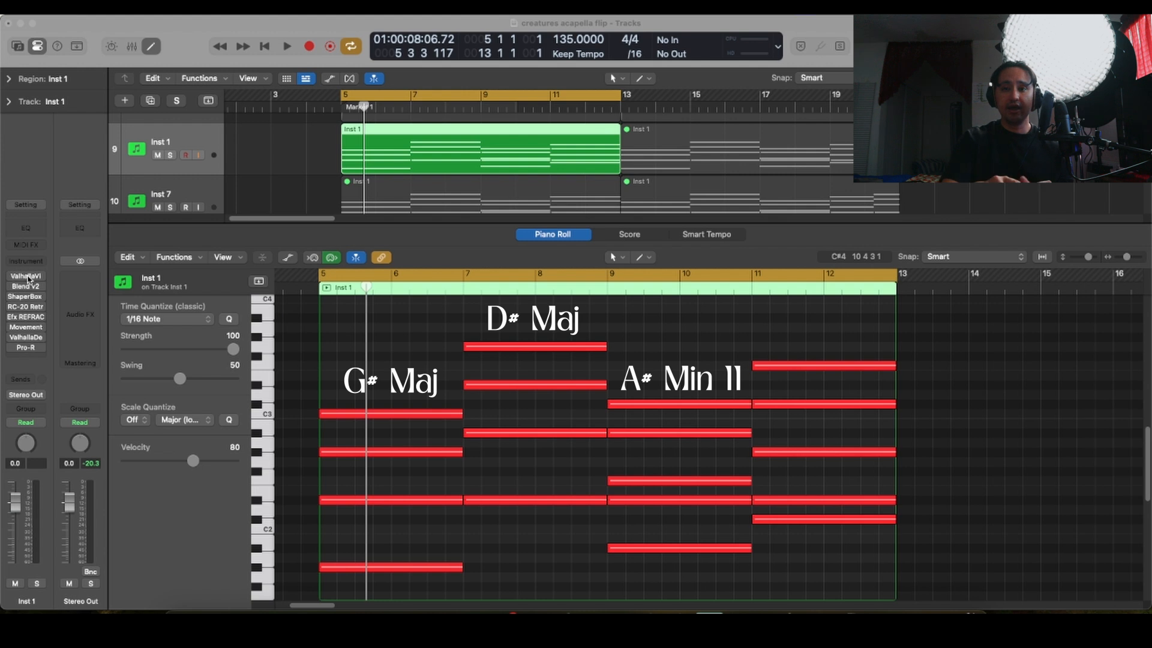
Step: Examine ValhallaVintageVerb and Blend v2 on the Inst 1 track, plus the Volume, Pan and Width curves in ShaperBox 2
click(25, 276)
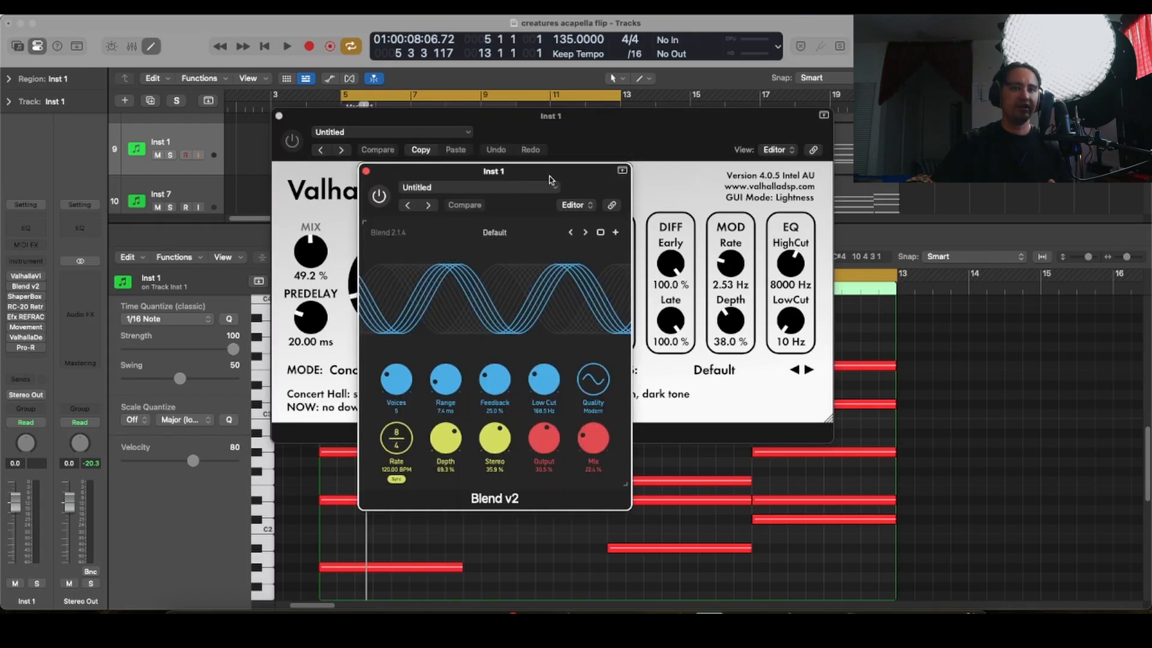
drag(550, 179, 506, 133)
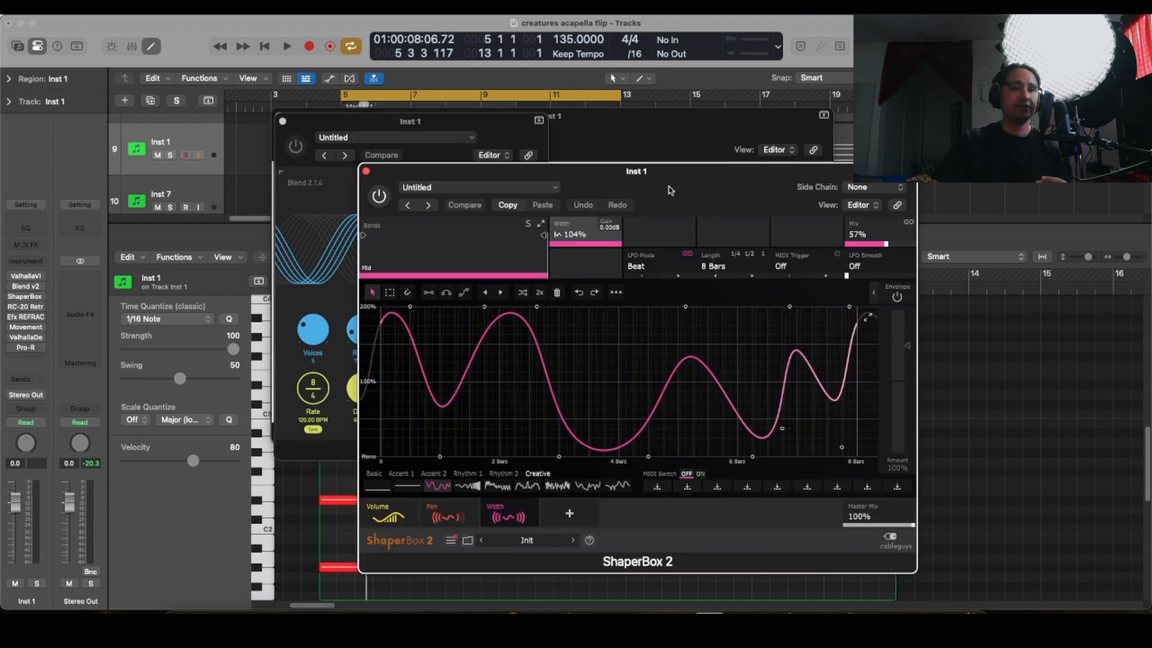
drag(670, 185, 391, 126)
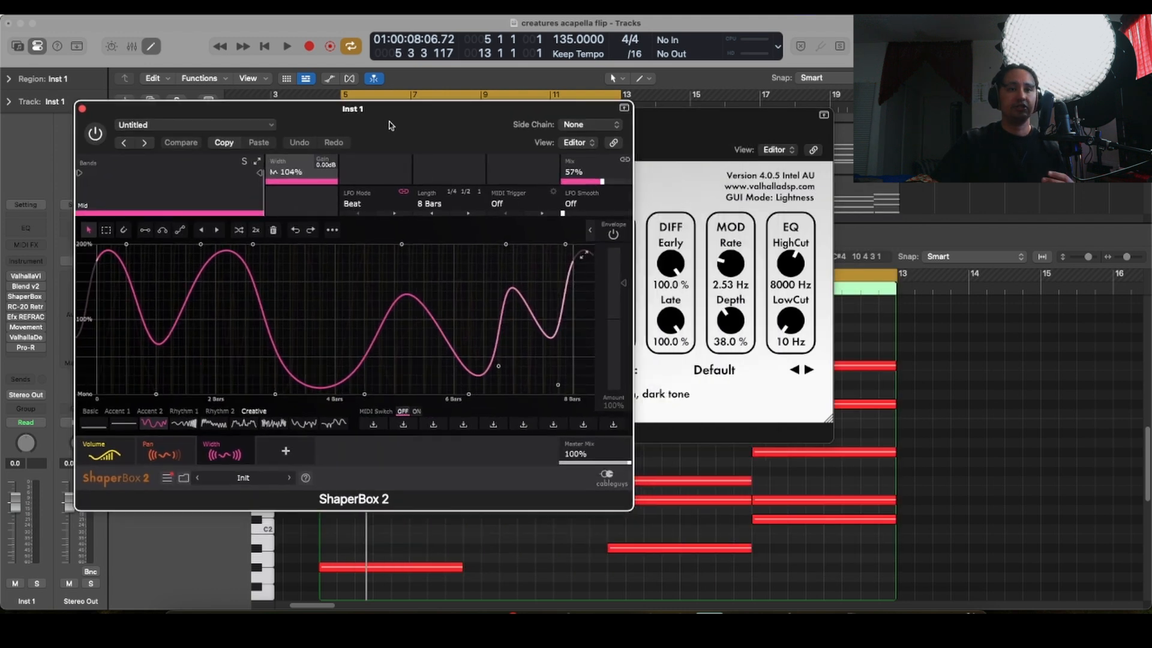
click(111, 442)
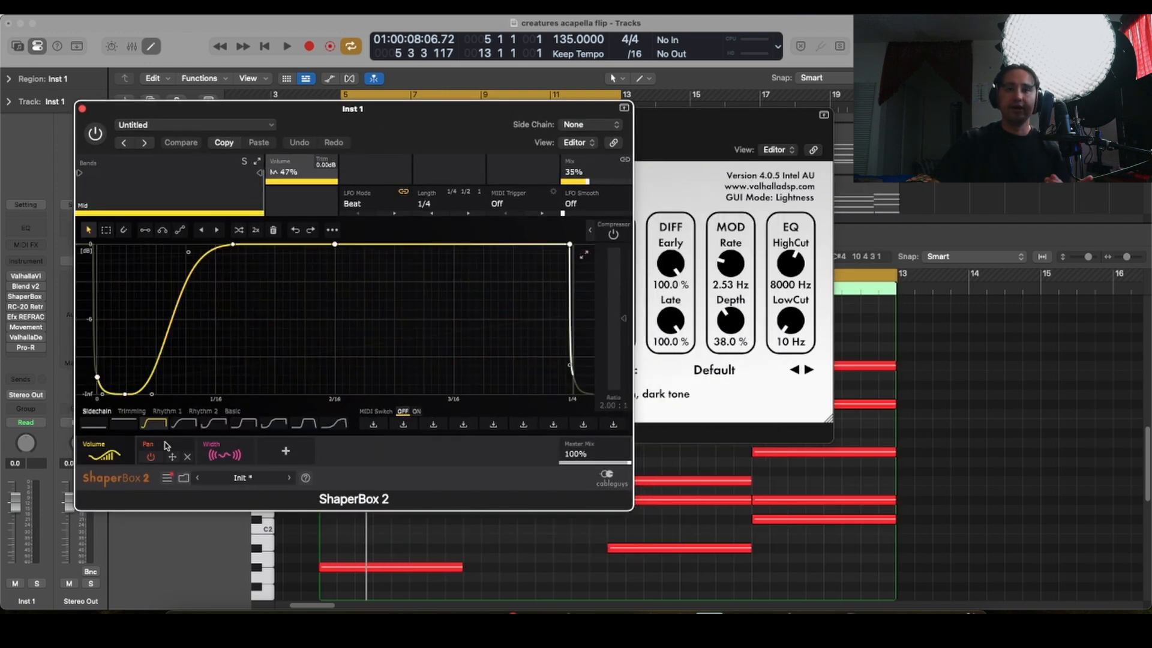
click(165, 445)
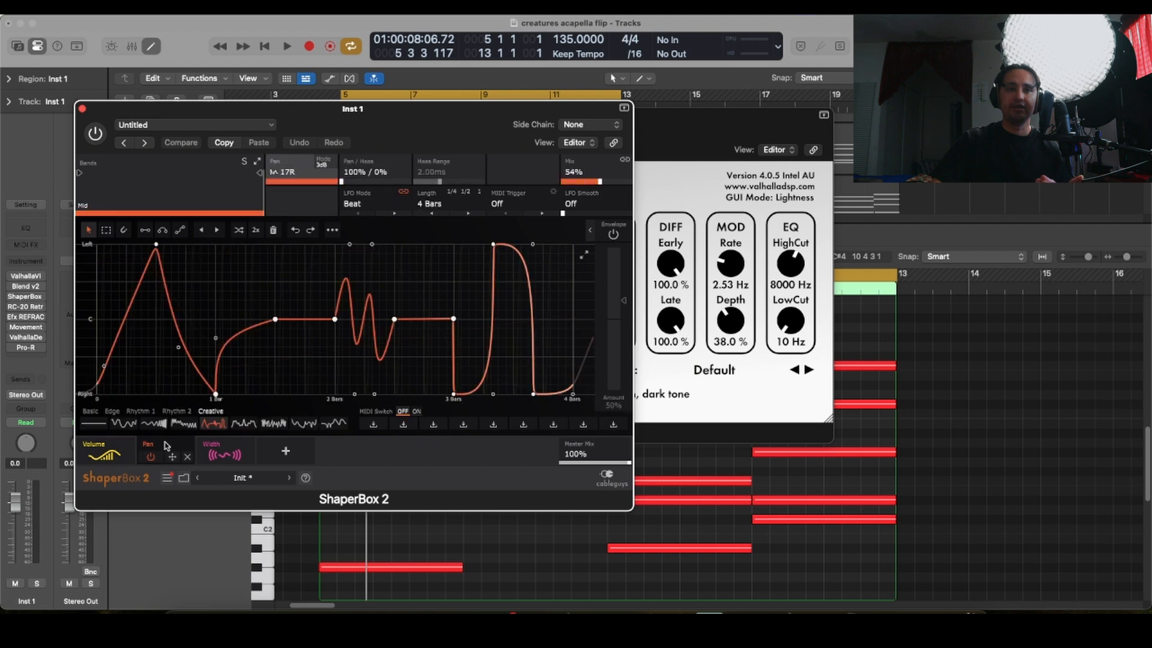
click(204, 444)
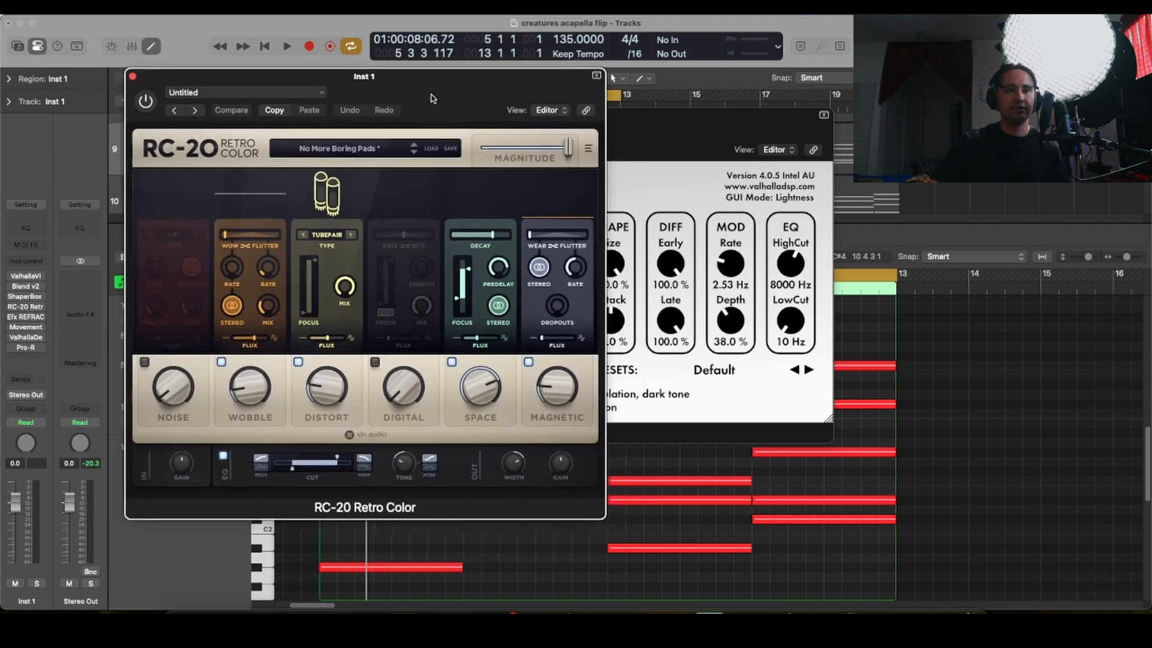
Step: Examine the RC-20 Retro Color, EFX Refract, Movement, ValhallaDelay and Pro-R effects on the Inst 1 track
drag(432, 96, 450, 79)
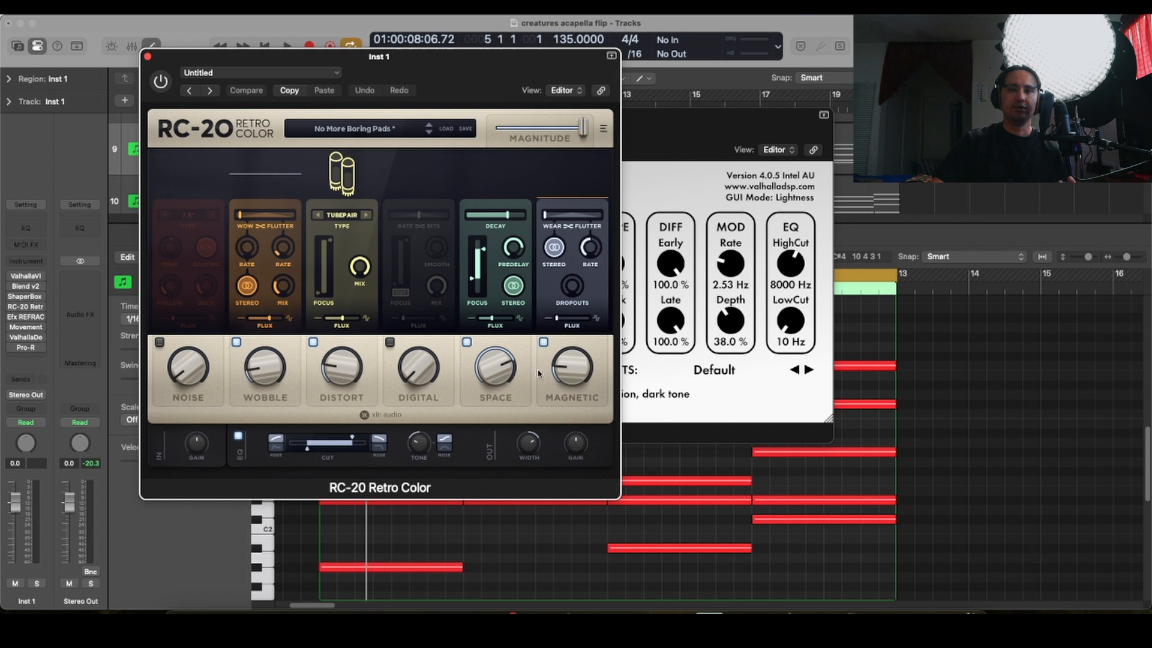
drag(477, 83, 448, 50)
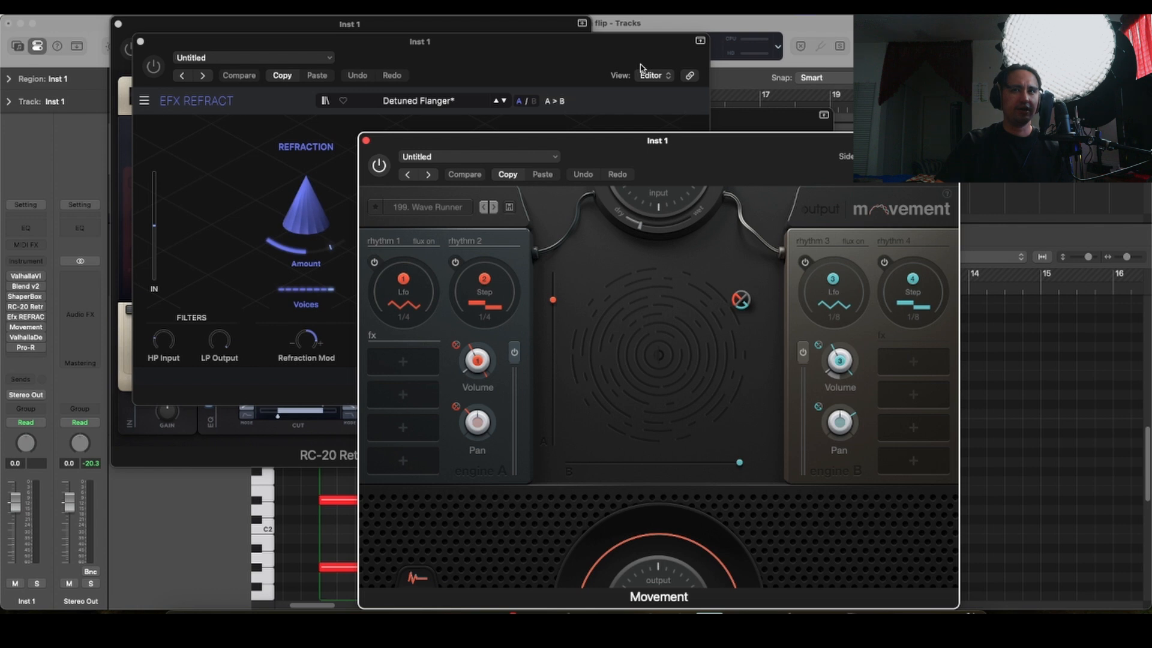
drag(749, 145, 693, 82)
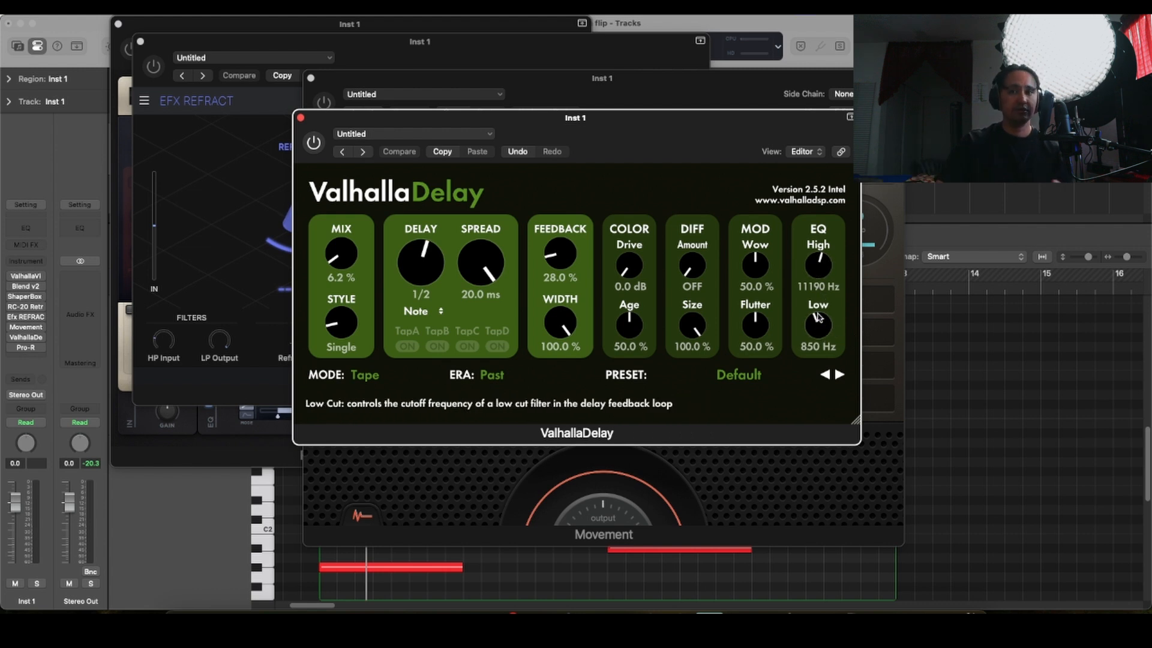
click(26, 350)
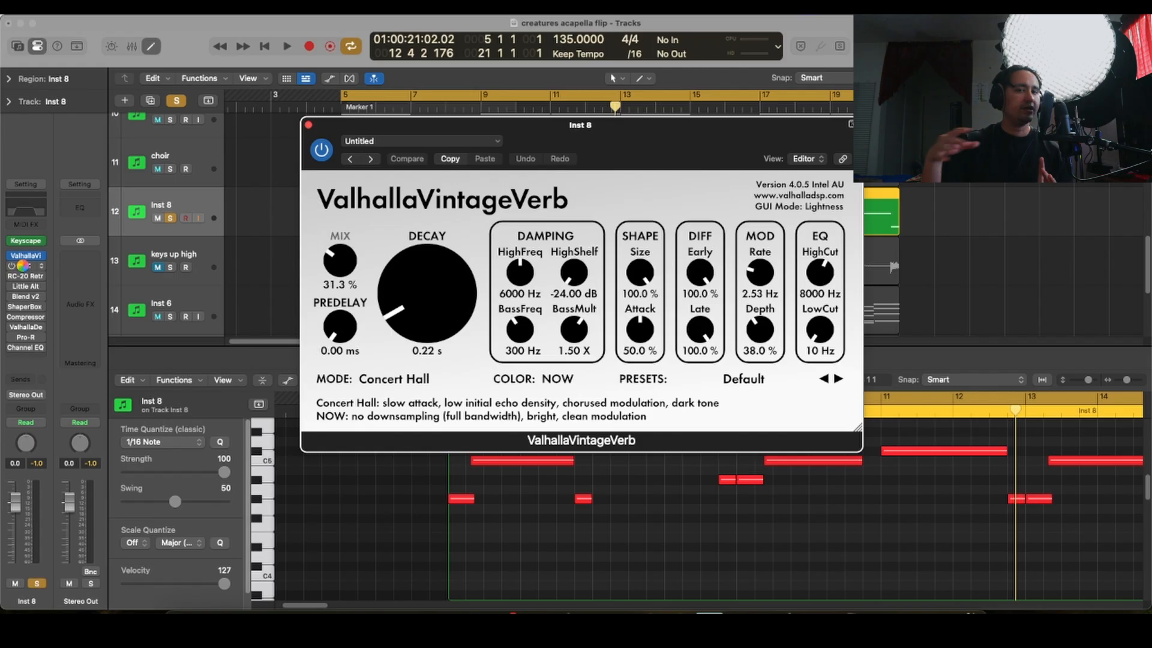
Step: Open Movement, RC-20 Retro Color, Little AlterBoy and Blend v2 on the Inst 8 track to examine their settings
click(23, 266)
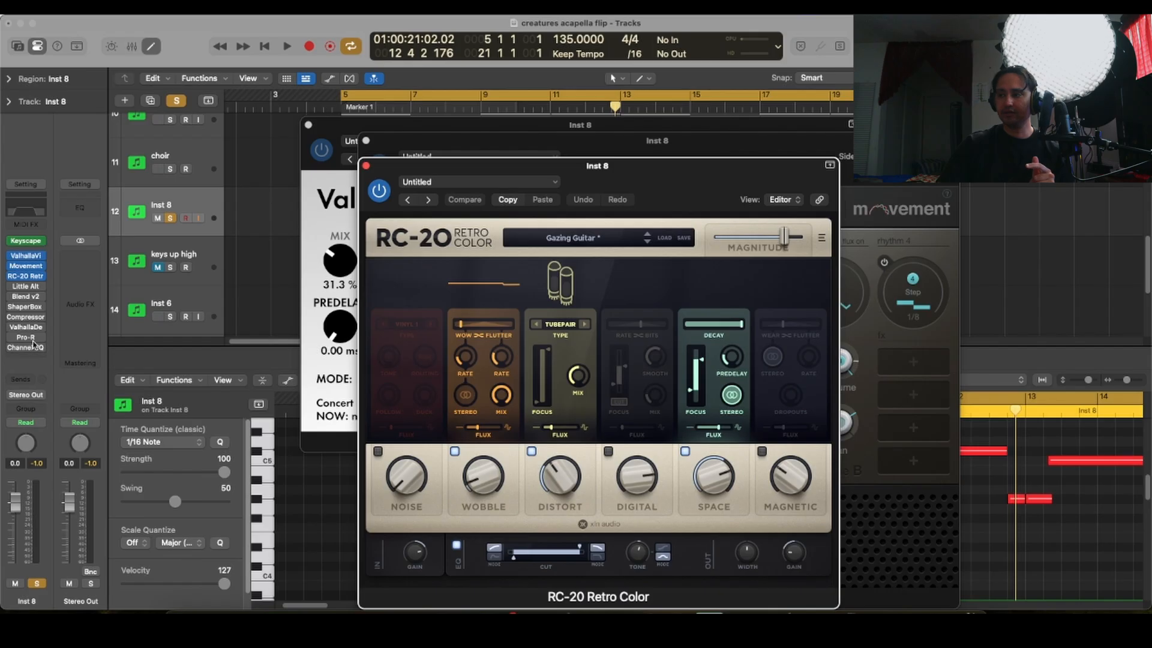
click(13, 287)
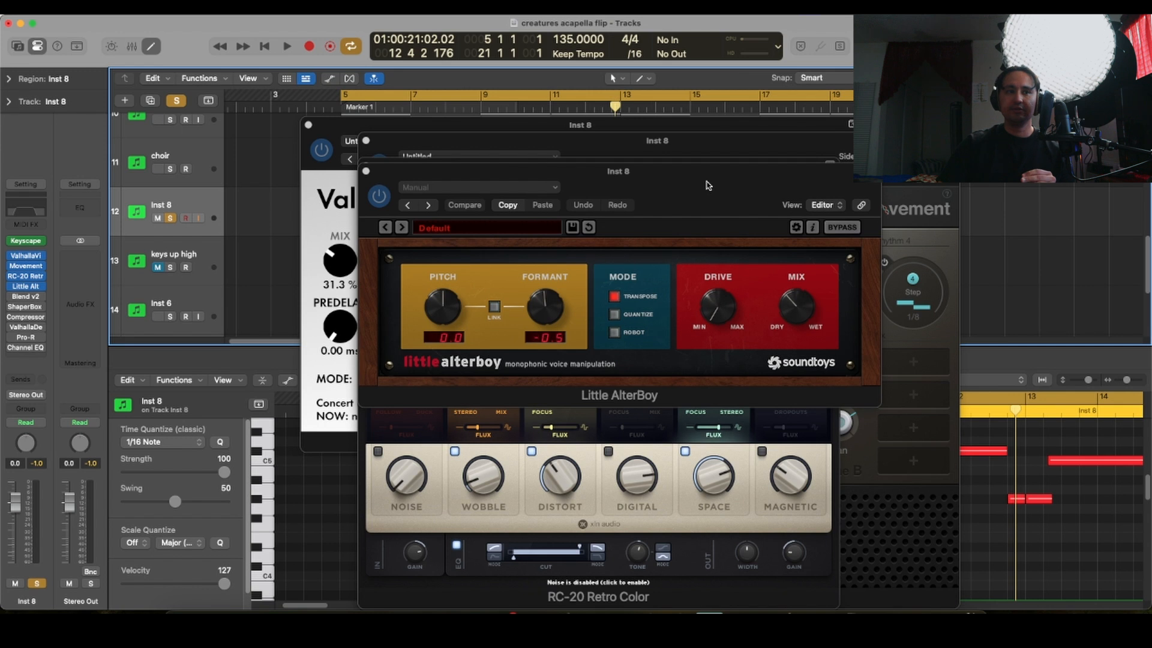
click(26, 296)
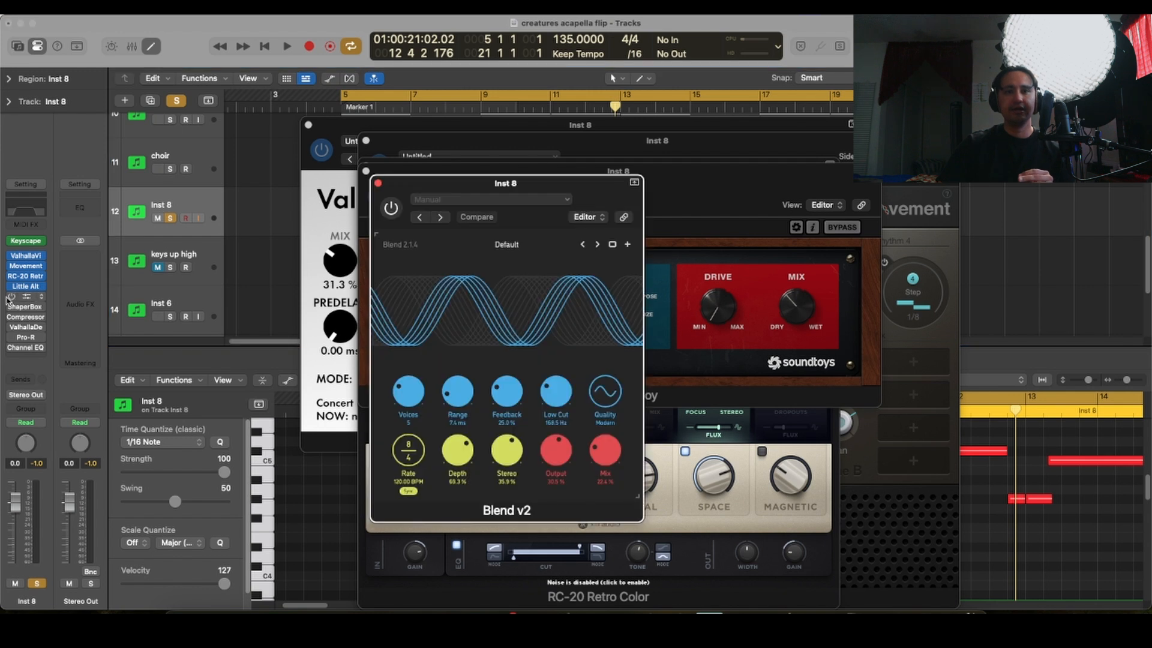
Step: Examine the remaining Inst 8 effects, from ShaperBox and Compressor through ValhallaDelay and Pro-R to Channel EQ
click(25, 307)
click(26, 317)
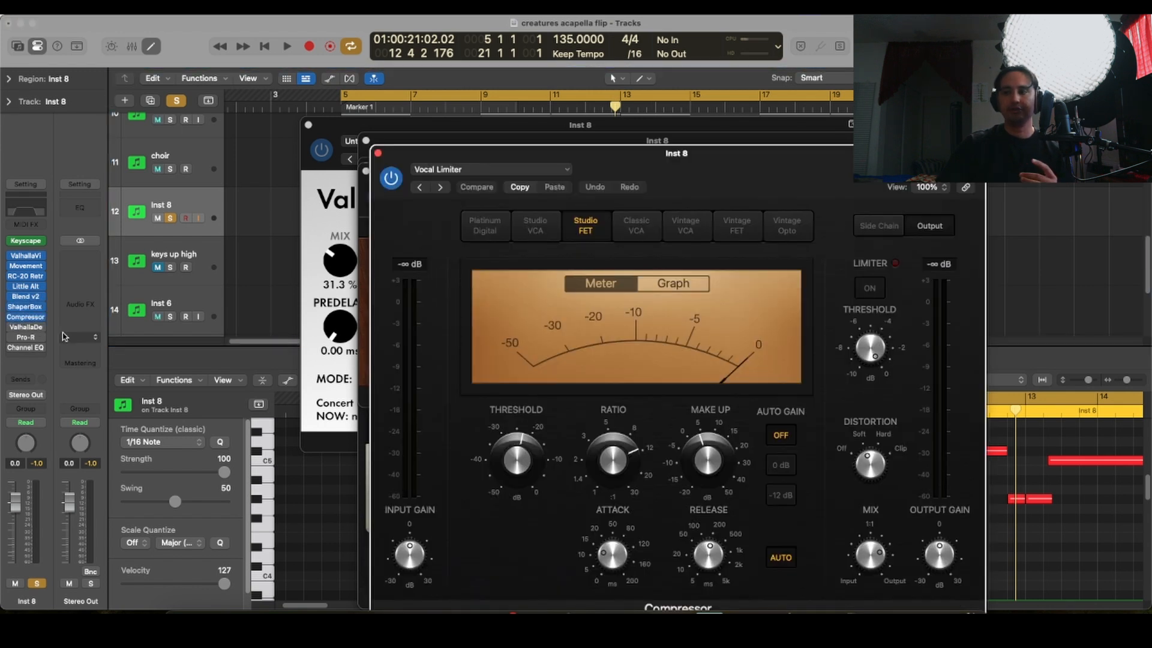
click(27, 327)
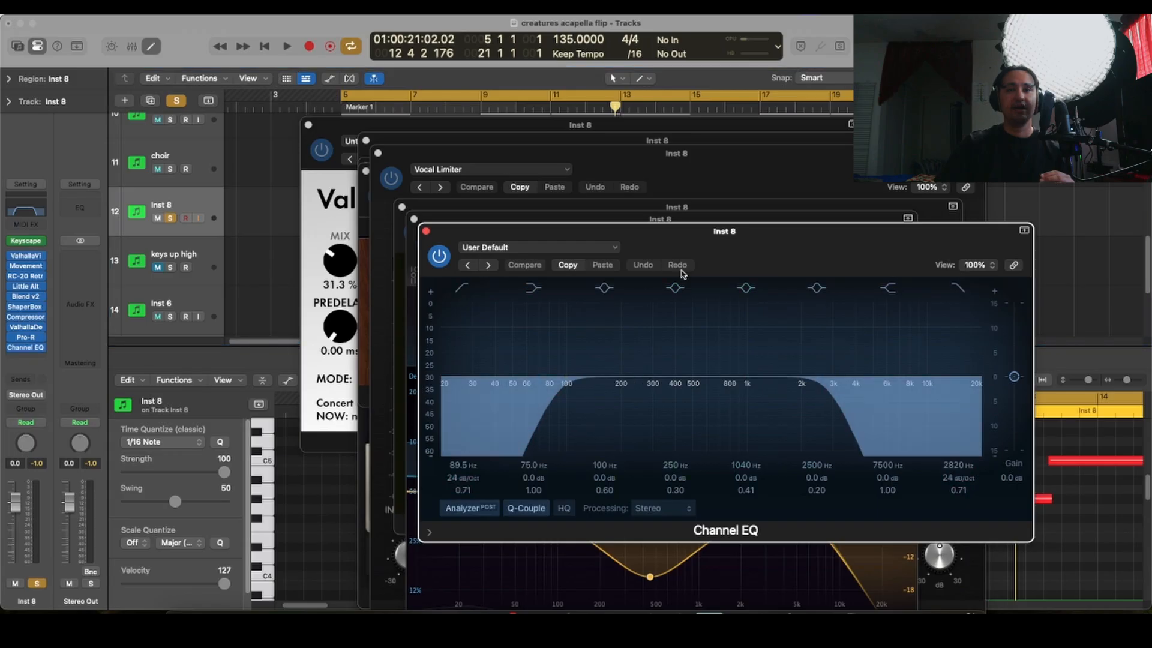
drag(822, 256, 788, 209)
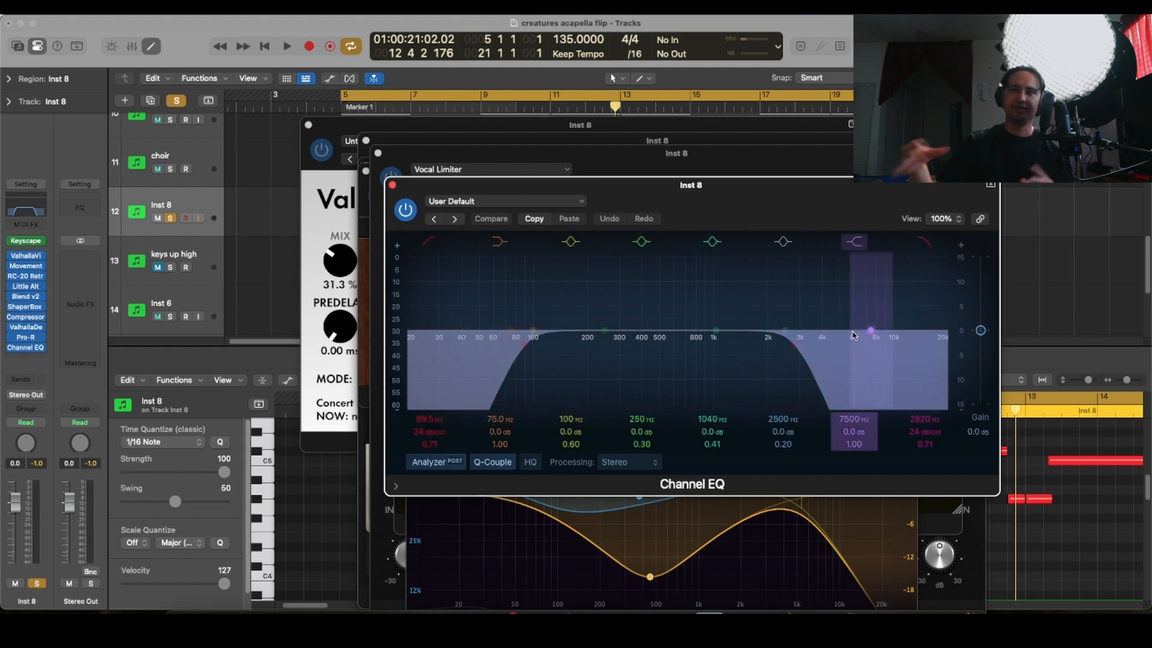
Step: Close the Inst 8 Channel EQ and examine ValhallaVintageVerb, Blend v2, ShaperBox and EFX Refract on the Inst 6 track
click(393, 186)
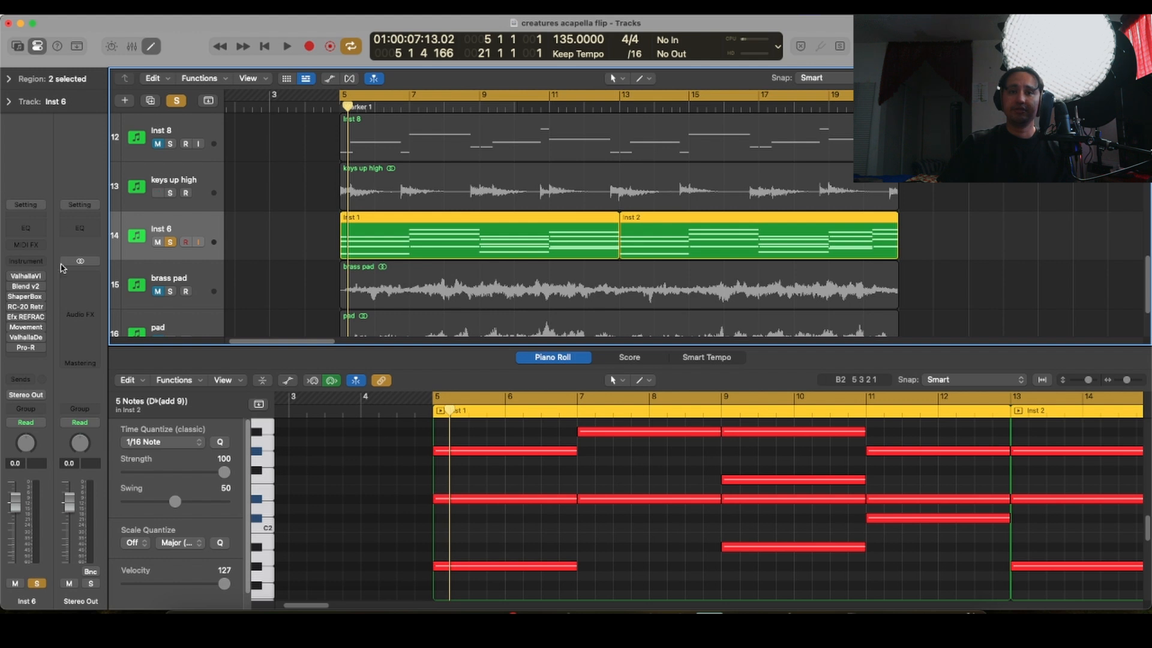
click(32, 279)
click(32, 287)
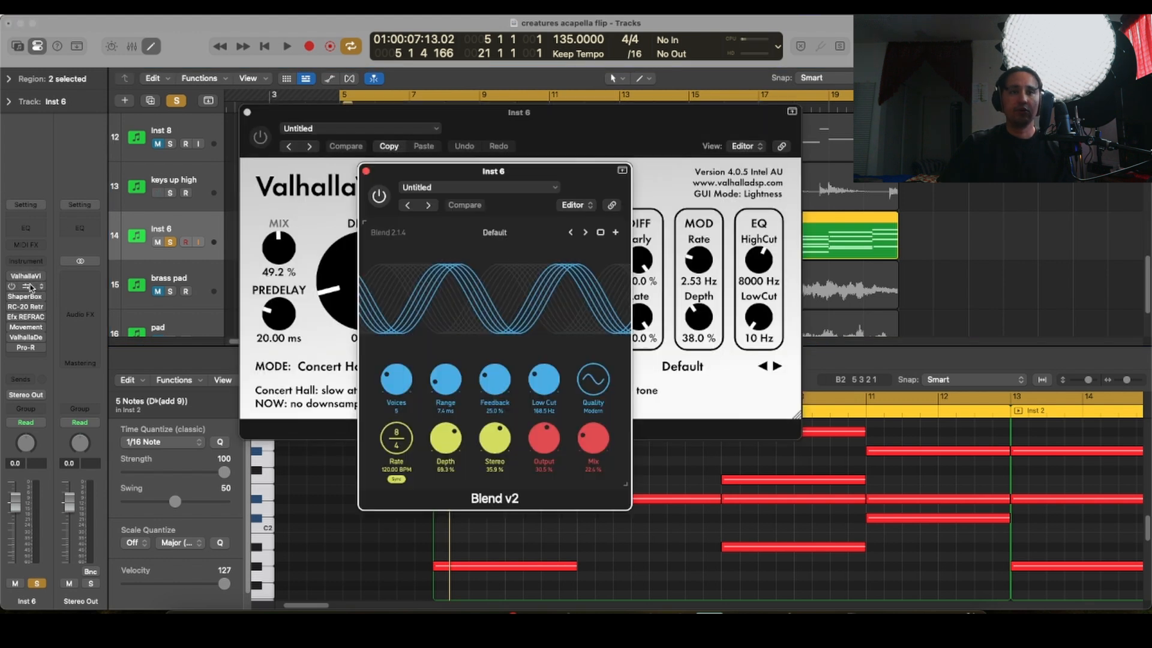
click(28, 297)
click(28, 316)
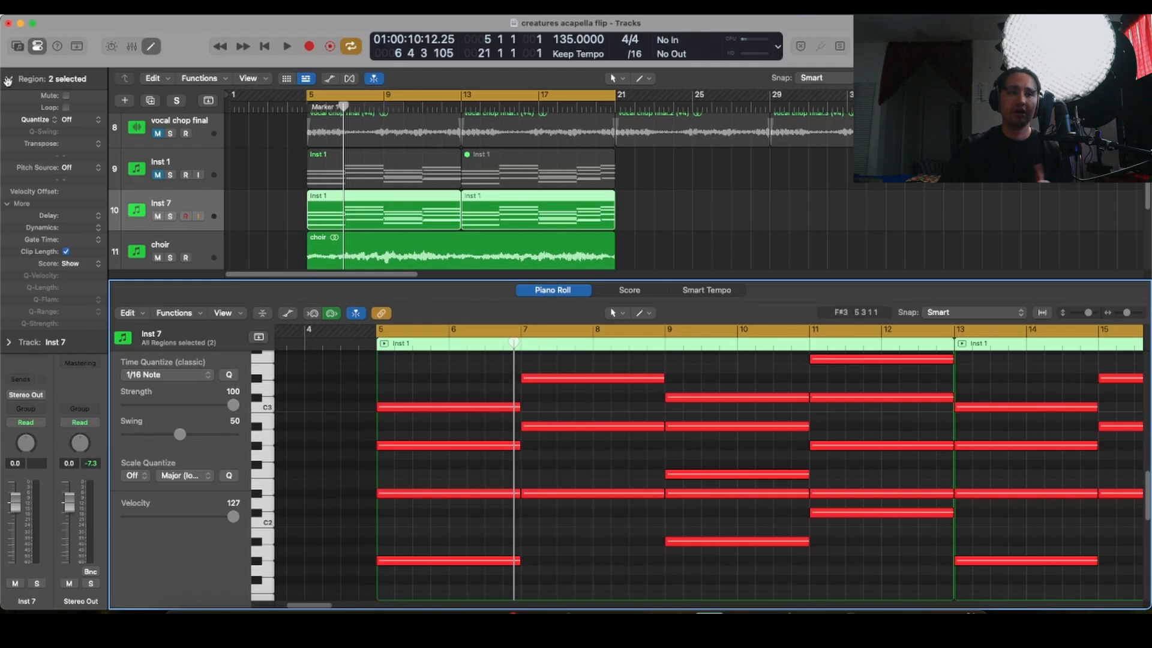
Step: Collapse the region settings and examine ValhallaVintageVerb, Blend v2, ShaperBox 2 and EFX Refract on the Inst 7 track
click(8, 80)
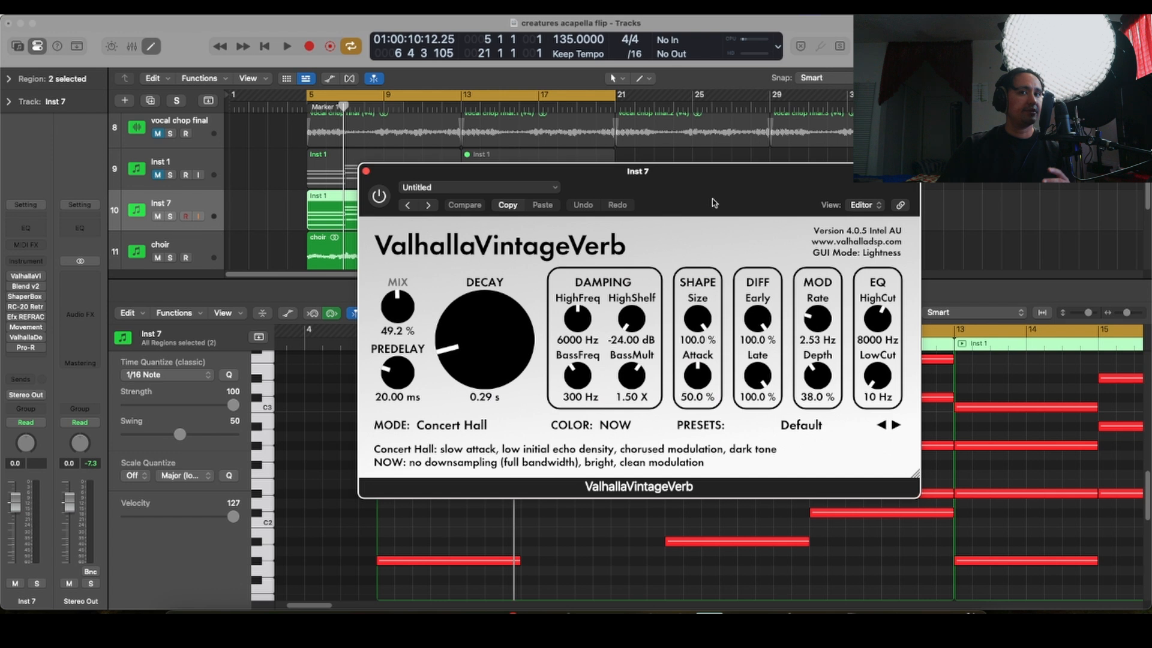
drag(714, 201, 618, 157)
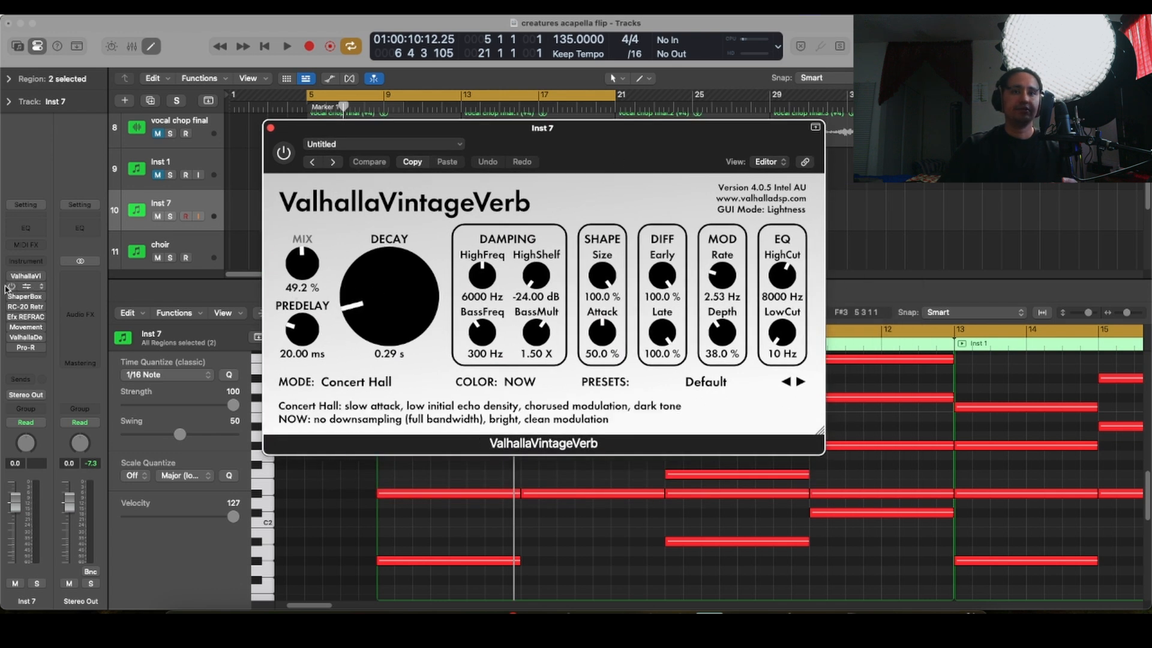
click(28, 286)
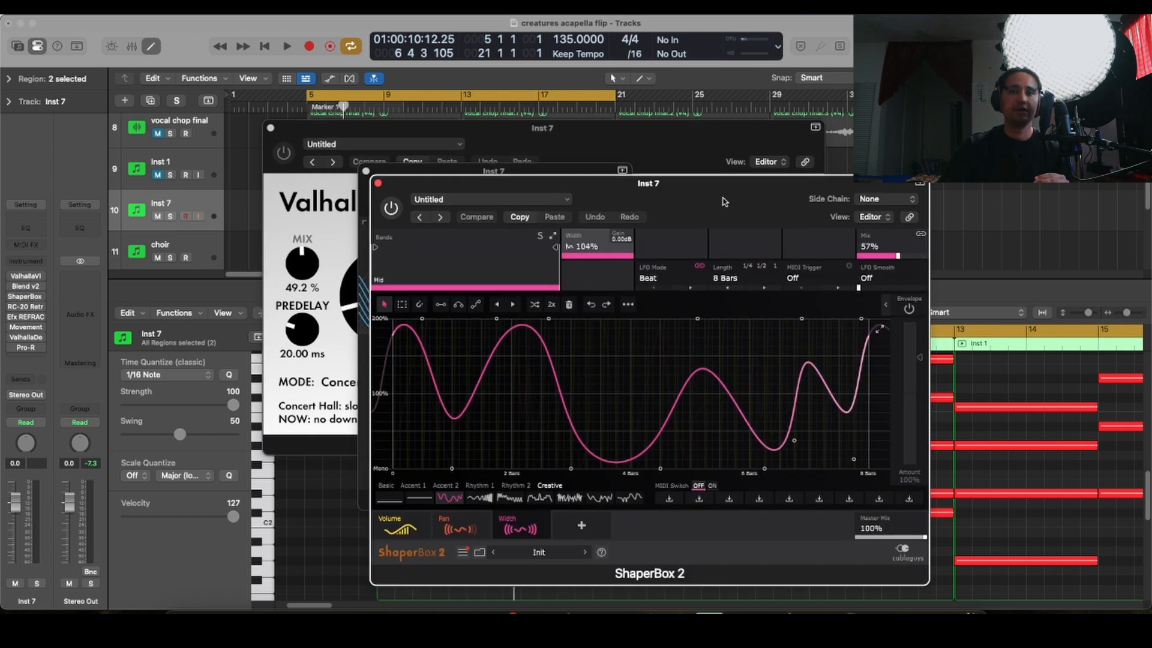
drag(724, 200, 532, 155)
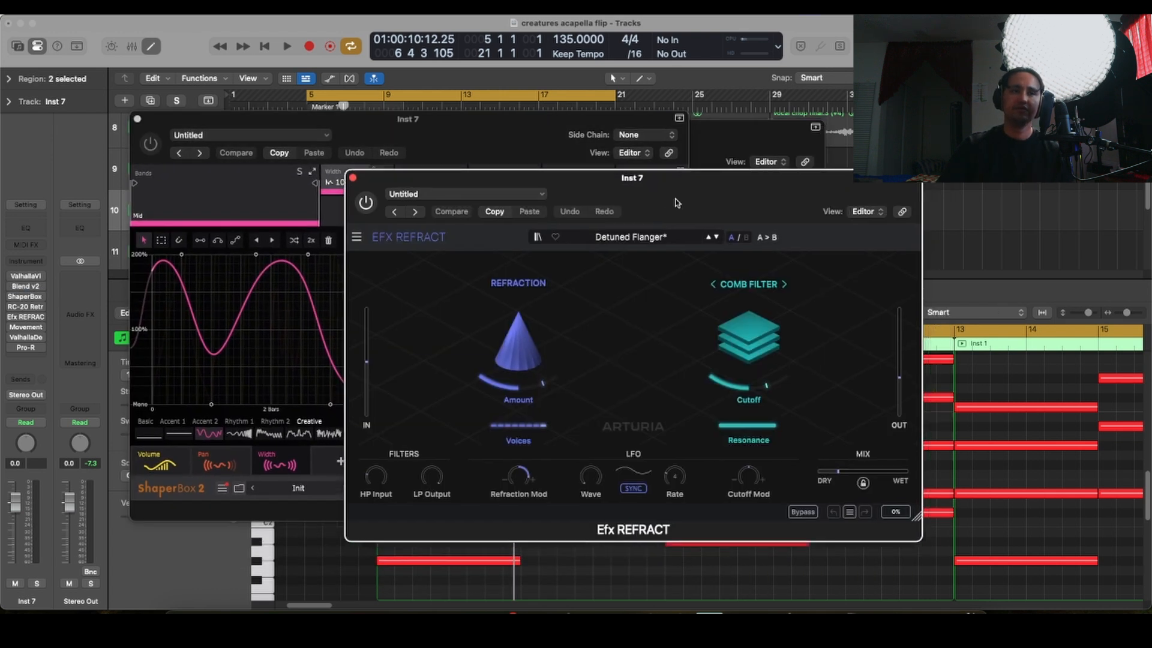
drag(676, 203, 422, 160)
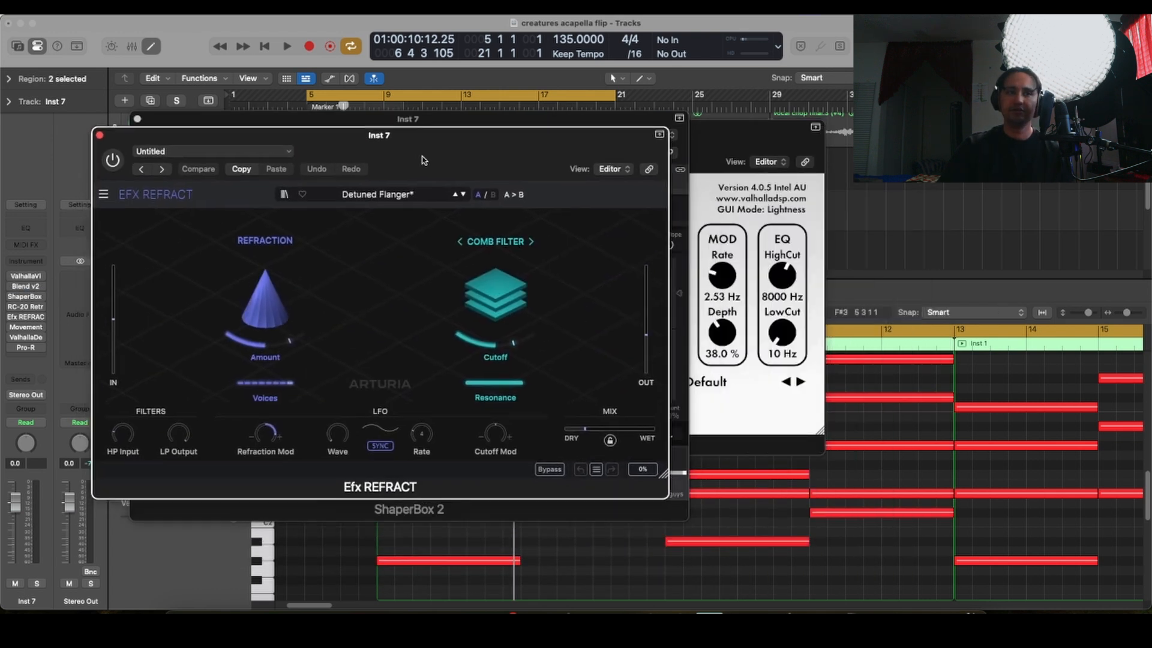
Step: Examine Movement, ValhallaDelay and Pro-R on the Inst 7 track, closing the delay and Pro-R windows when finished
click(26, 327)
click(28, 338)
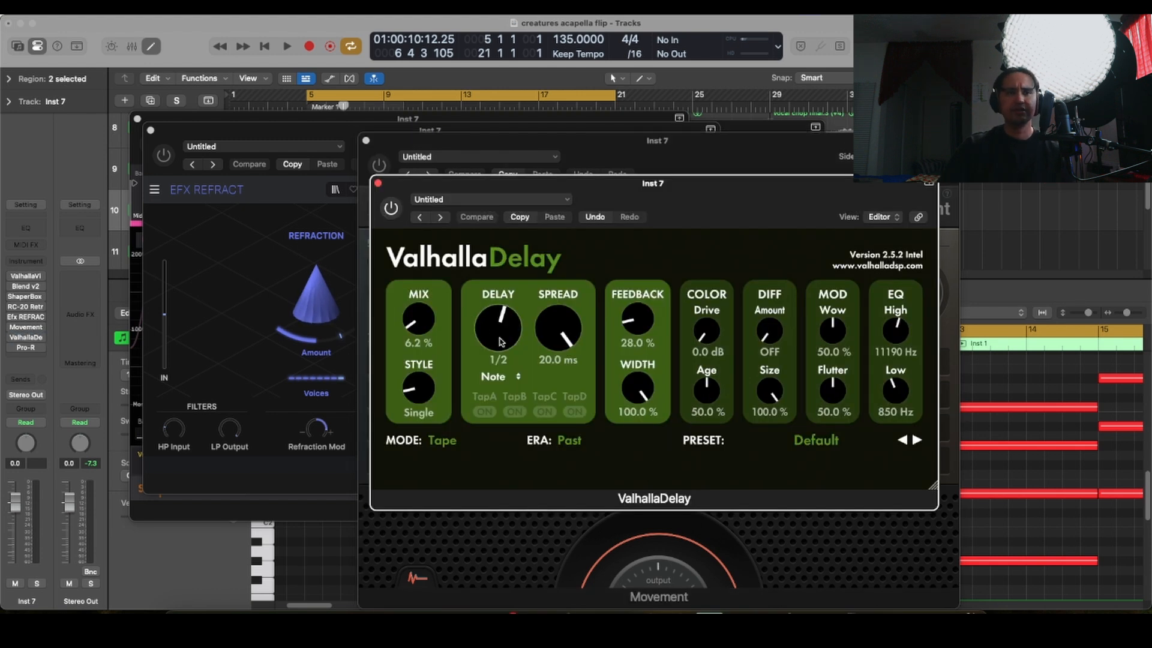
click(27, 348)
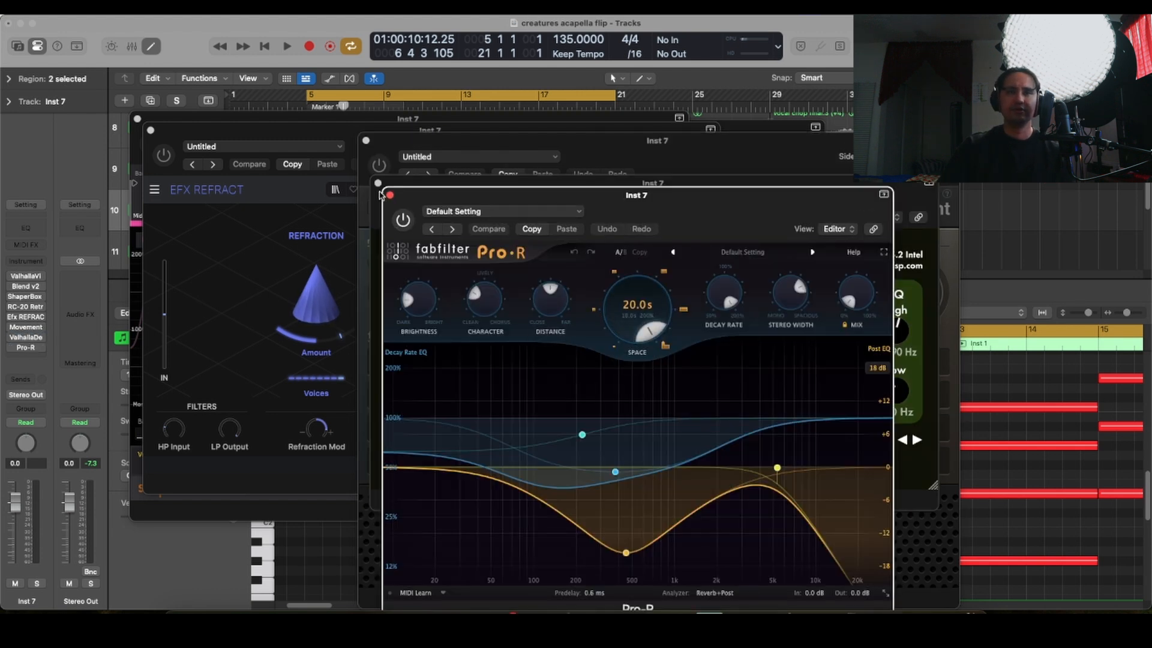
click(389, 195)
click(379, 184)
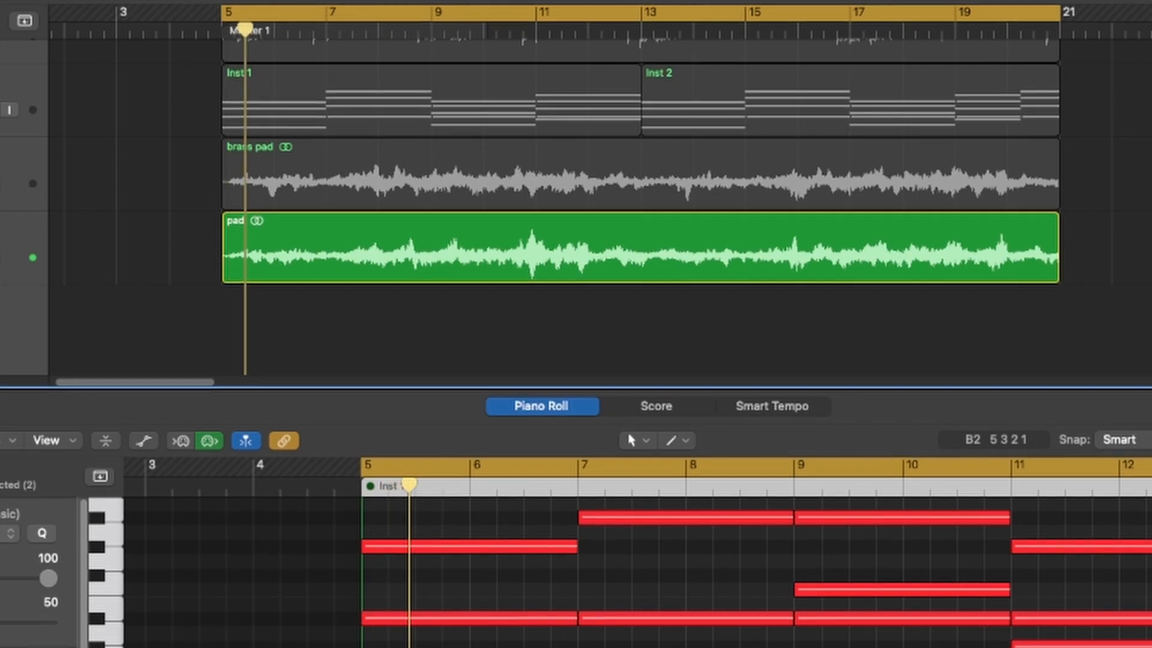
scroll(126, 224, up, 3)
scroll(124, 221, up, 2)
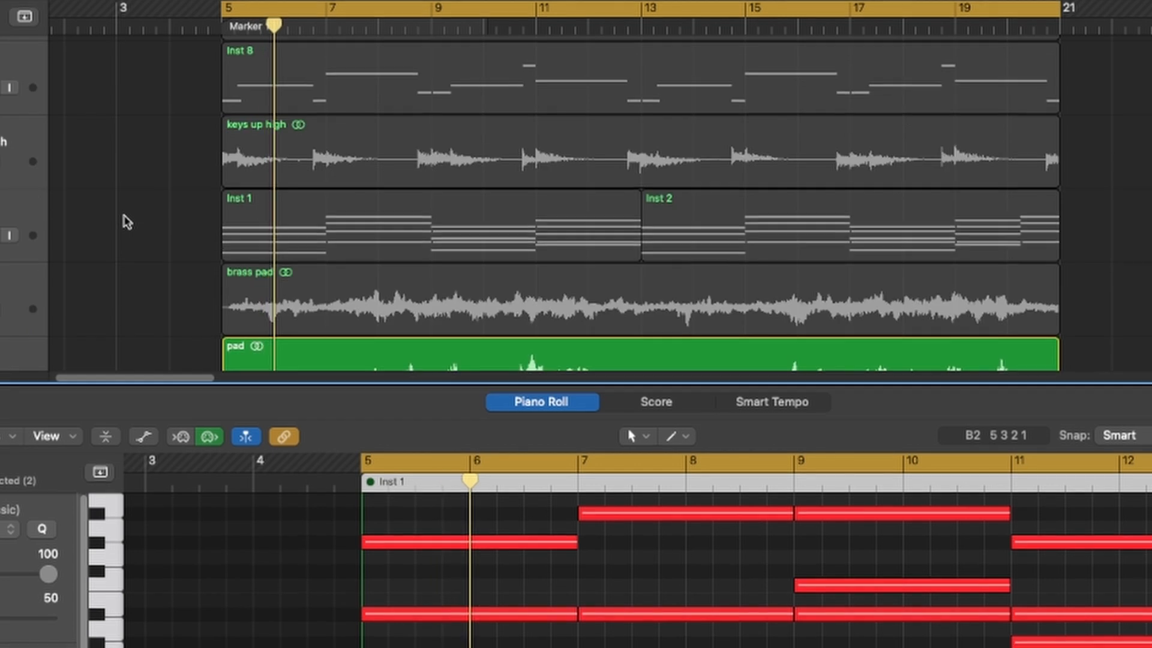
scroll(63, 242, down, 1)
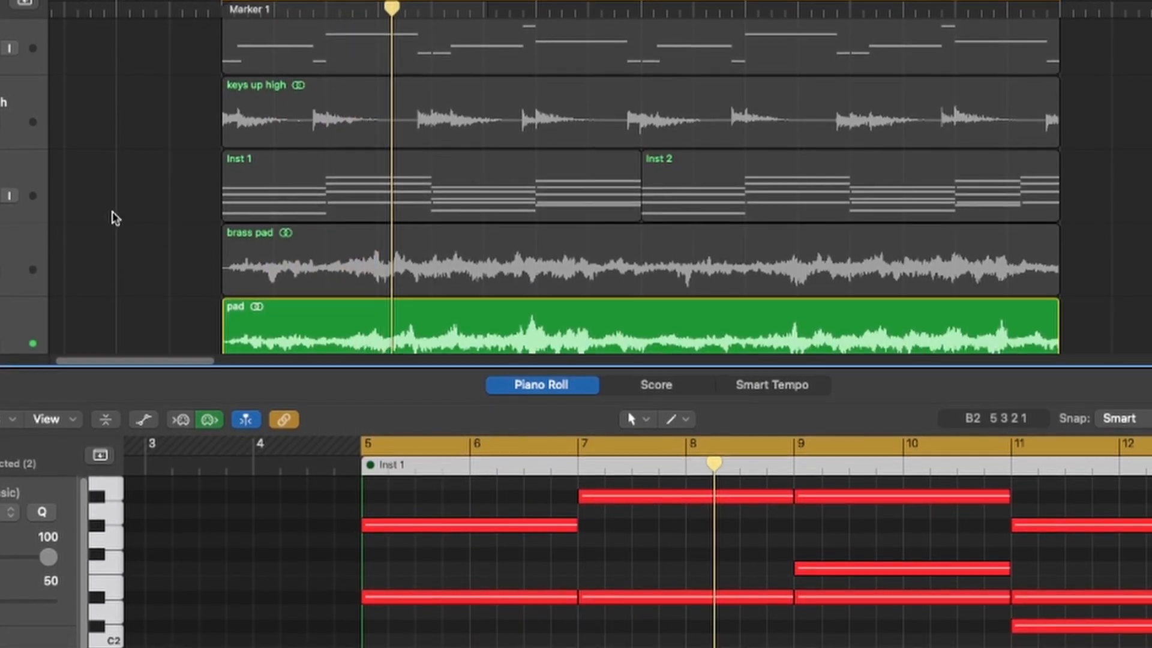
scroll(234, 180, down, 1)
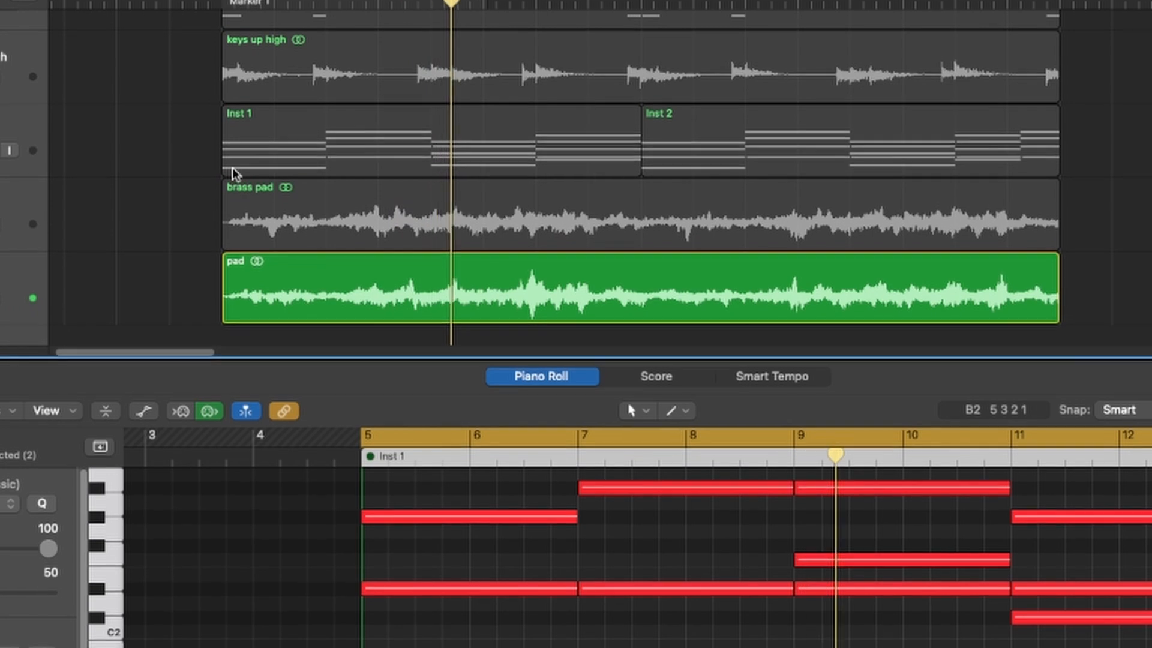